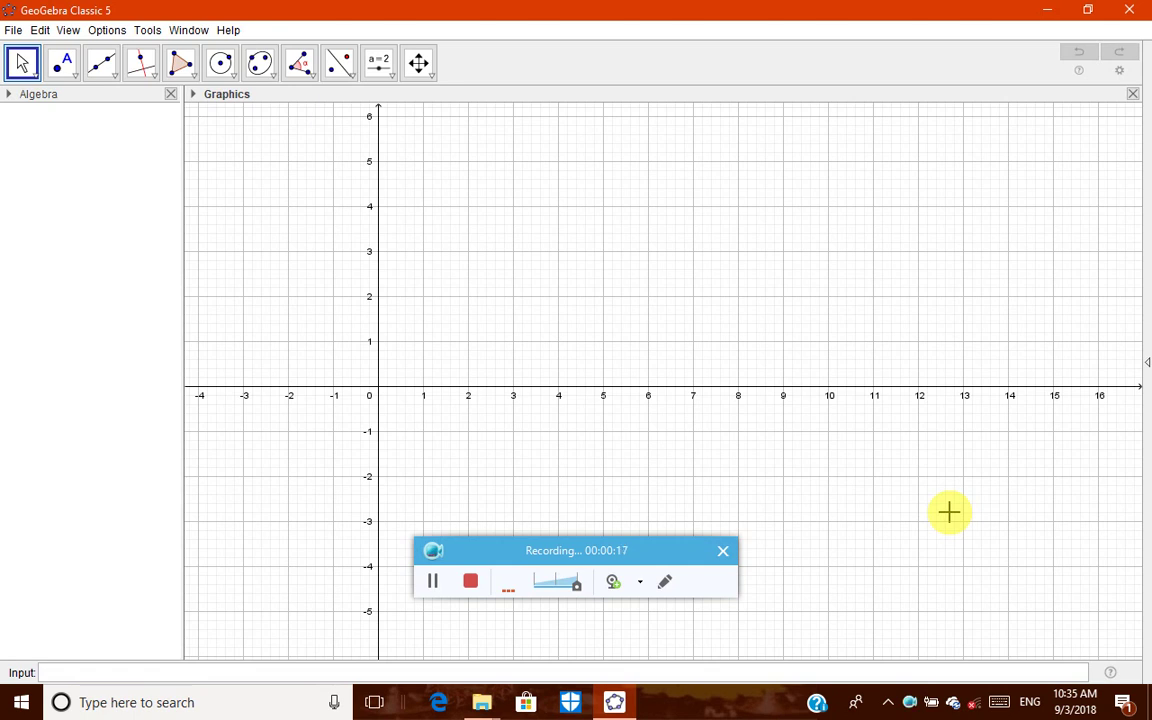
Hide the y-axis in the Graphics settings
{"action": "left_click_drag", "start_coordinate": [635, 548], "coordinate": [1056, 681]}
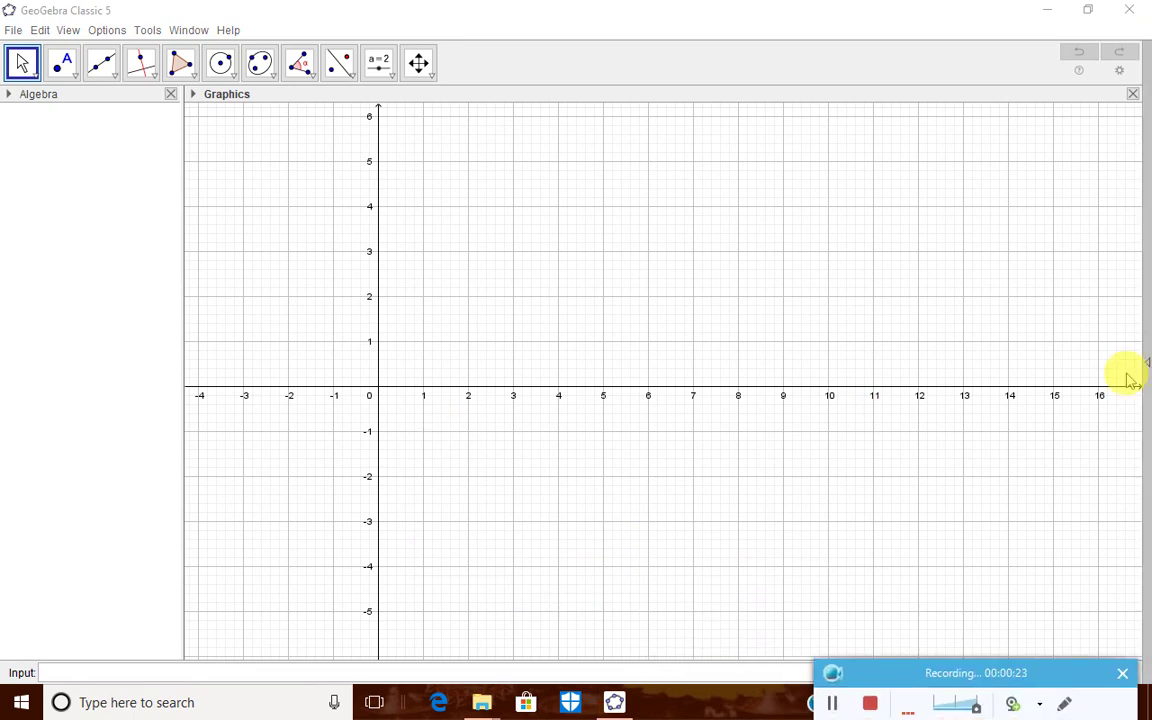
{"action": "right_click", "coordinate": [917, 392]}
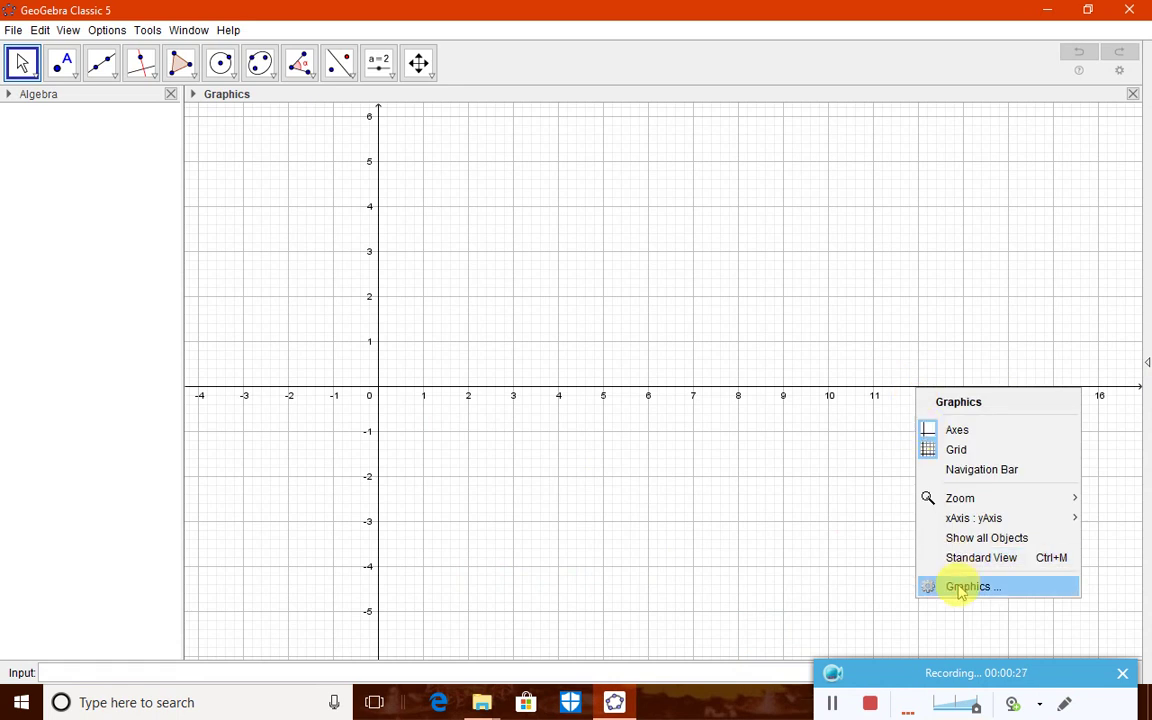
{"action": "left_click", "coordinate": [919, 380]}
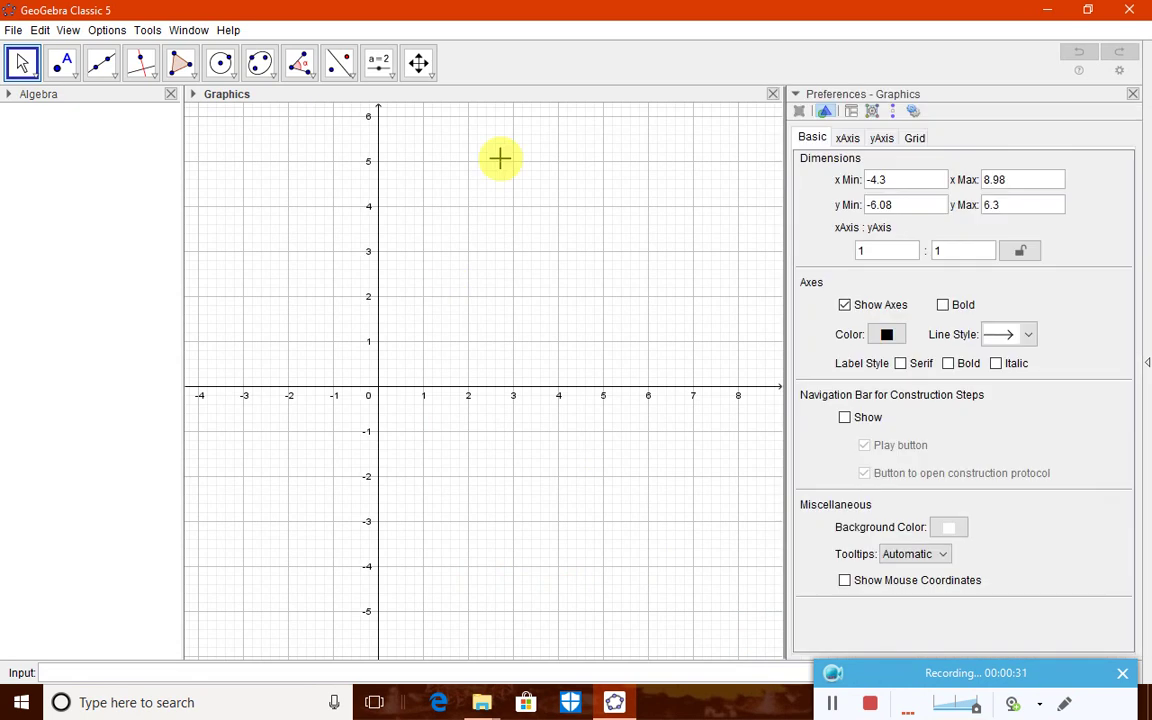
{"action": "left_click", "coordinate": [882, 140]}
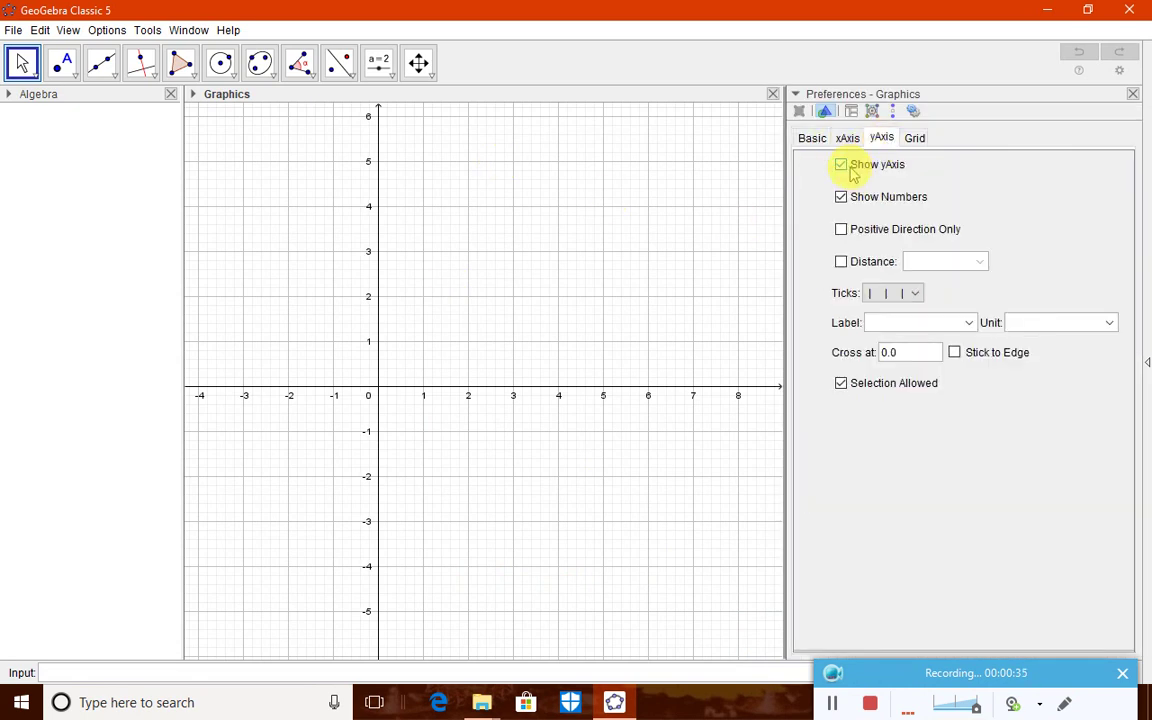
{"action": "left_click", "coordinate": [850, 170]}
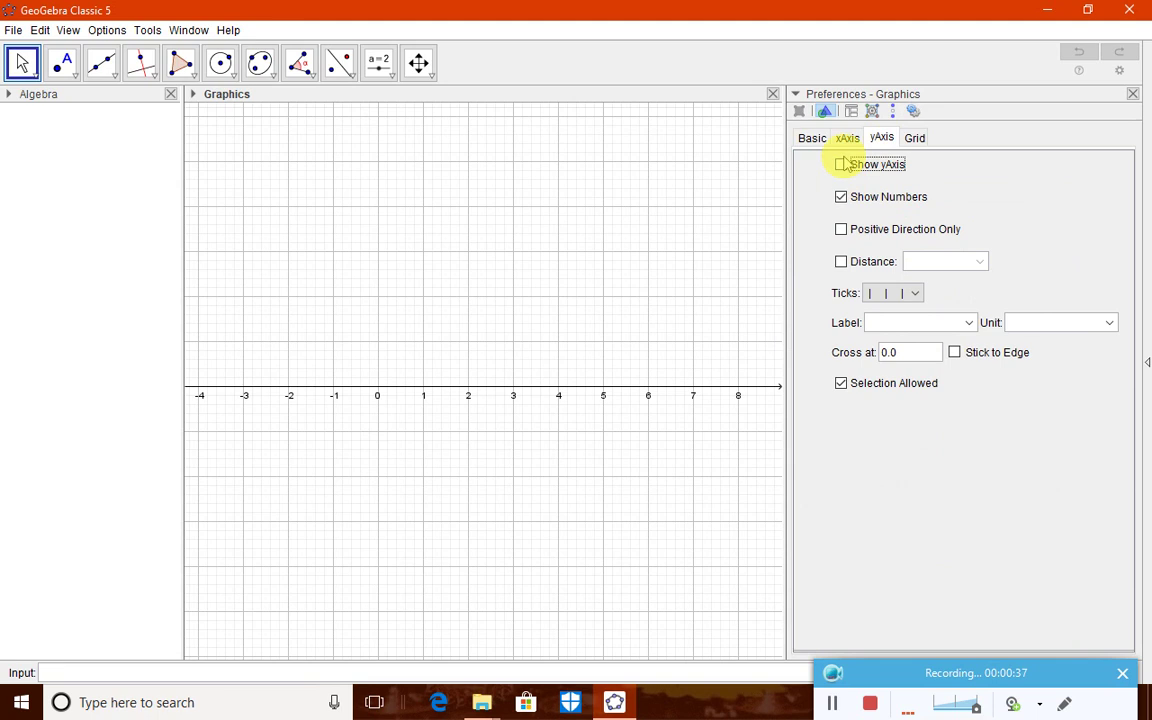
Set the x-axis range to run from -10 to 10
{"action": "left_click", "coordinate": [848, 139]}
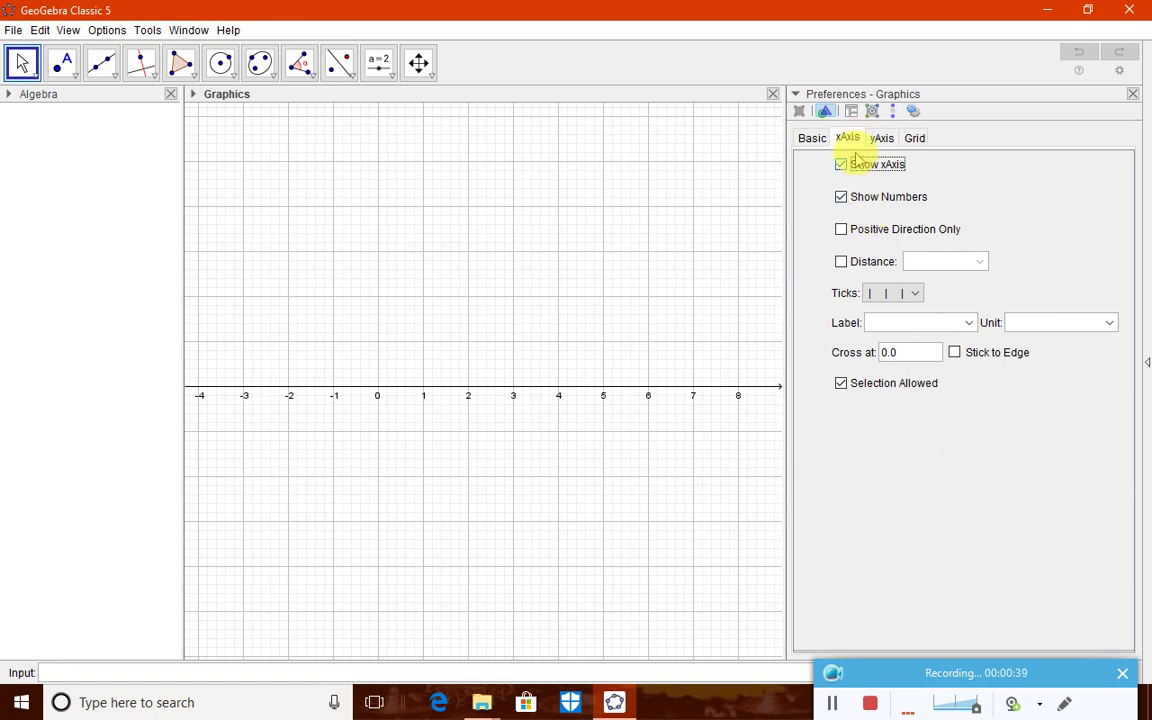
{"action": "left_click", "coordinate": [814, 142]}
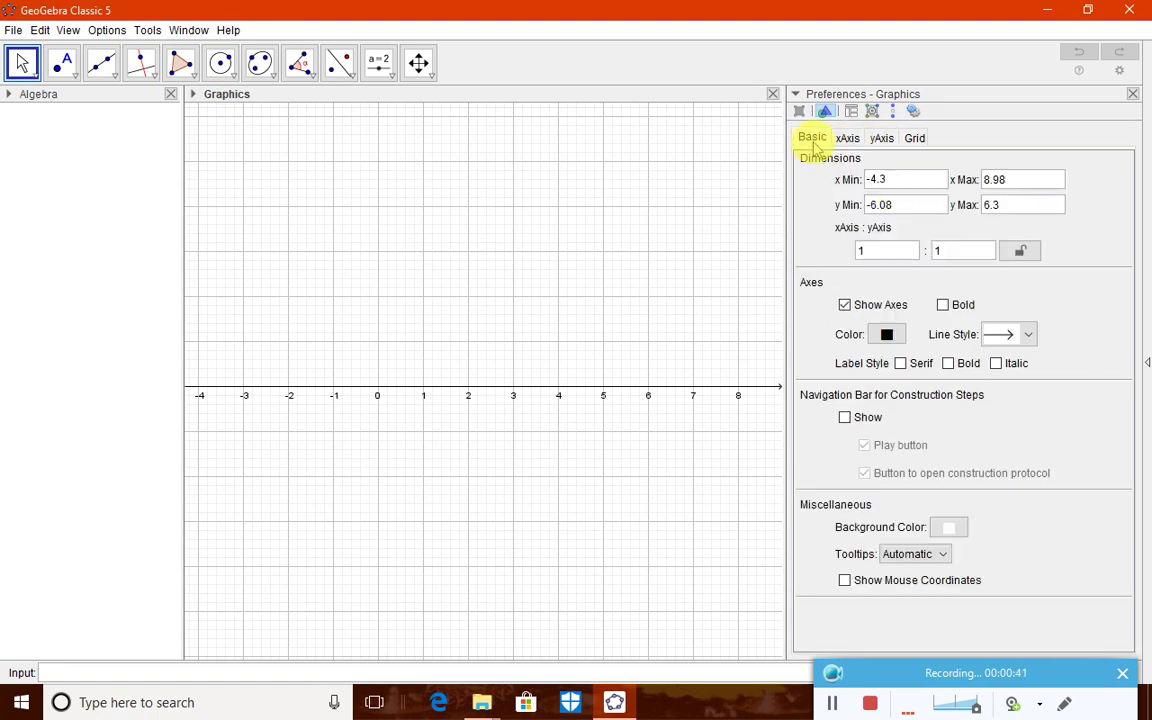
{"action": "left_click_drag", "start_coordinate": [900, 180], "coordinate": [852, 181]}
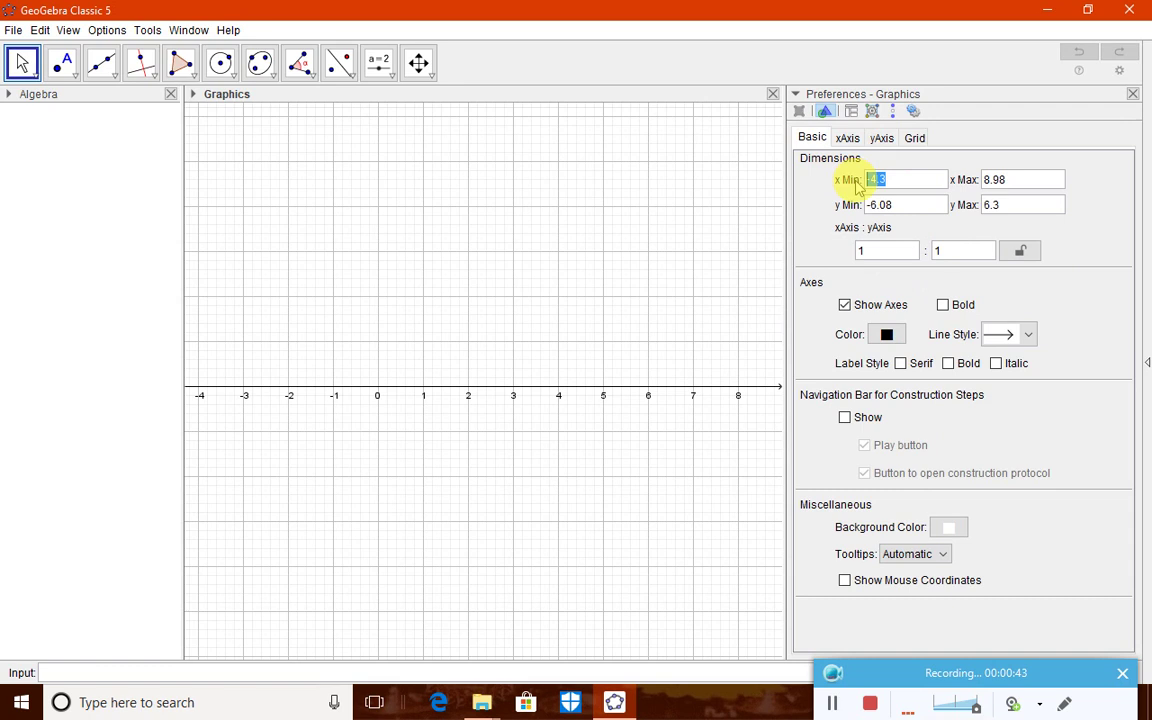
{"action": "type", "text": "-10"}
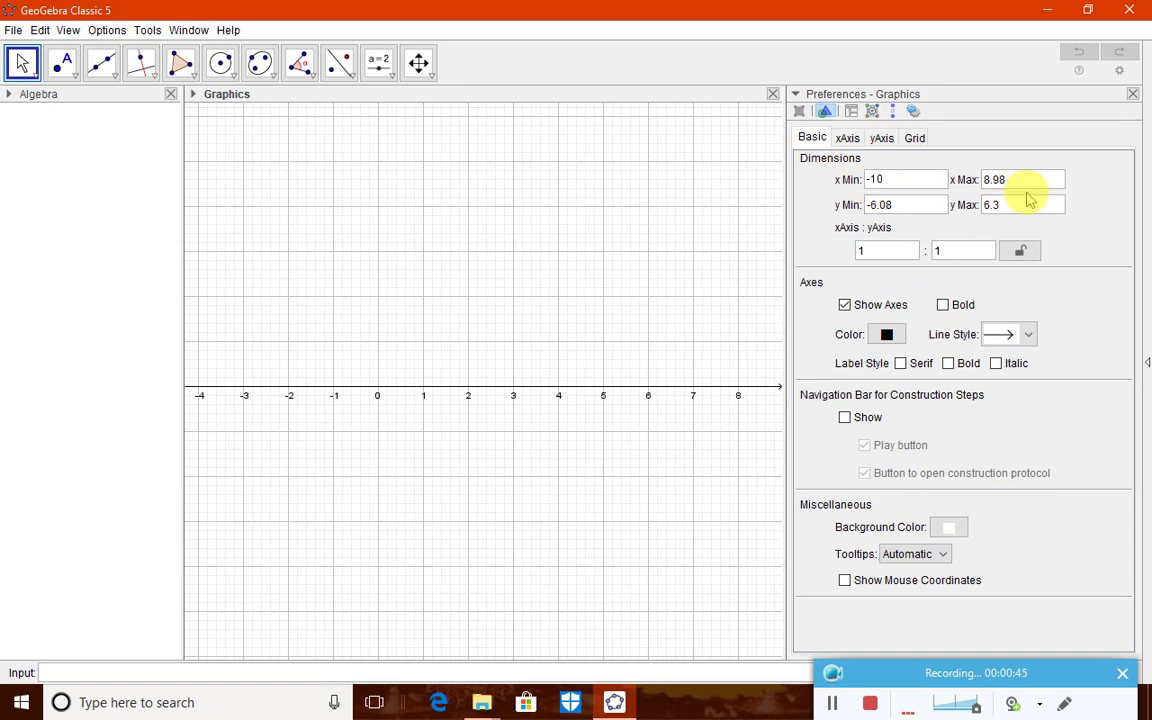
{"action": "left_click_drag", "start_coordinate": [1018, 182], "coordinate": [972, 180]}
{"action": "type", "text": "10"}
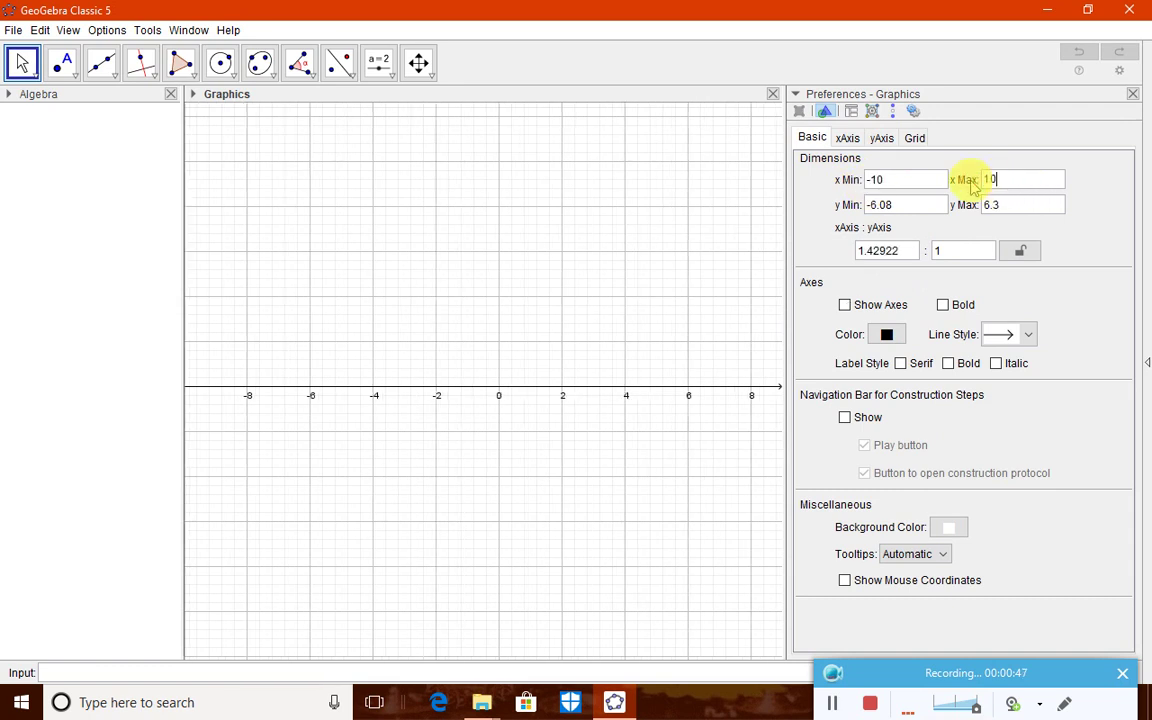
Label the x-axis at a fixed distance of 1 unit and close the settings
{"action": "left_click", "coordinate": [847, 139]}
{"action": "left_click", "coordinate": [843, 261]}
{"action": "left_click", "coordinate": [980, 261]}
{"action": "left_click", "coordinate": [941, 280]}
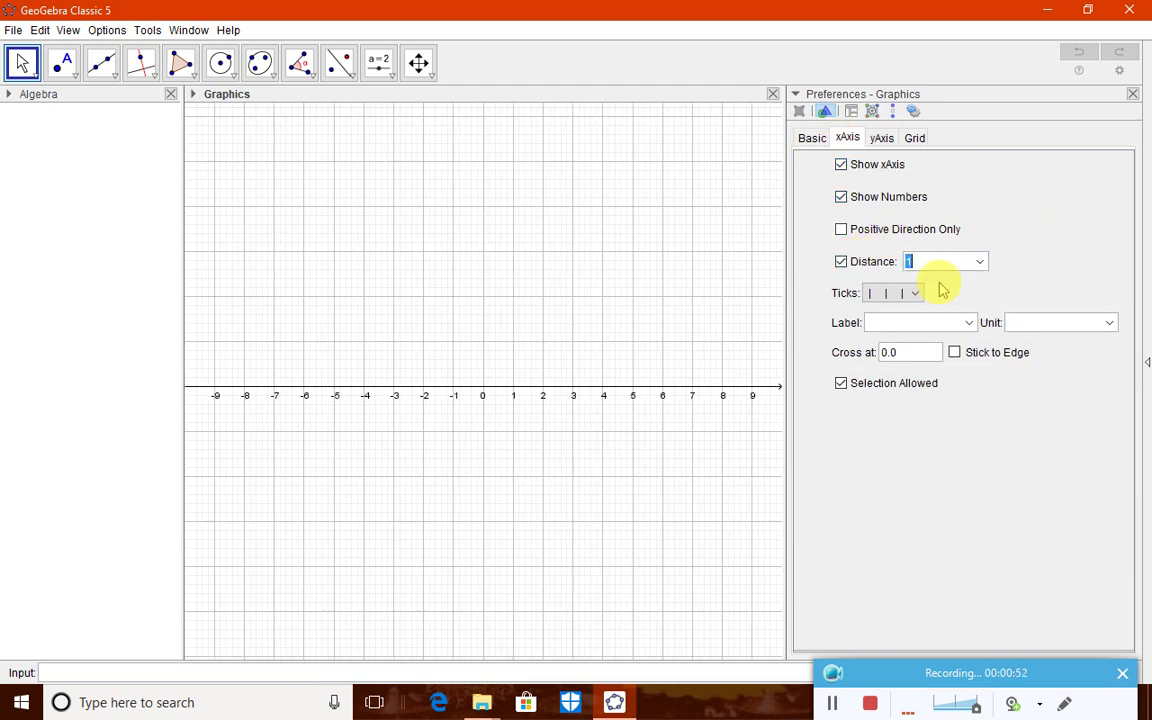
{"action": "left_click", "coordinate": [1133, 93]}
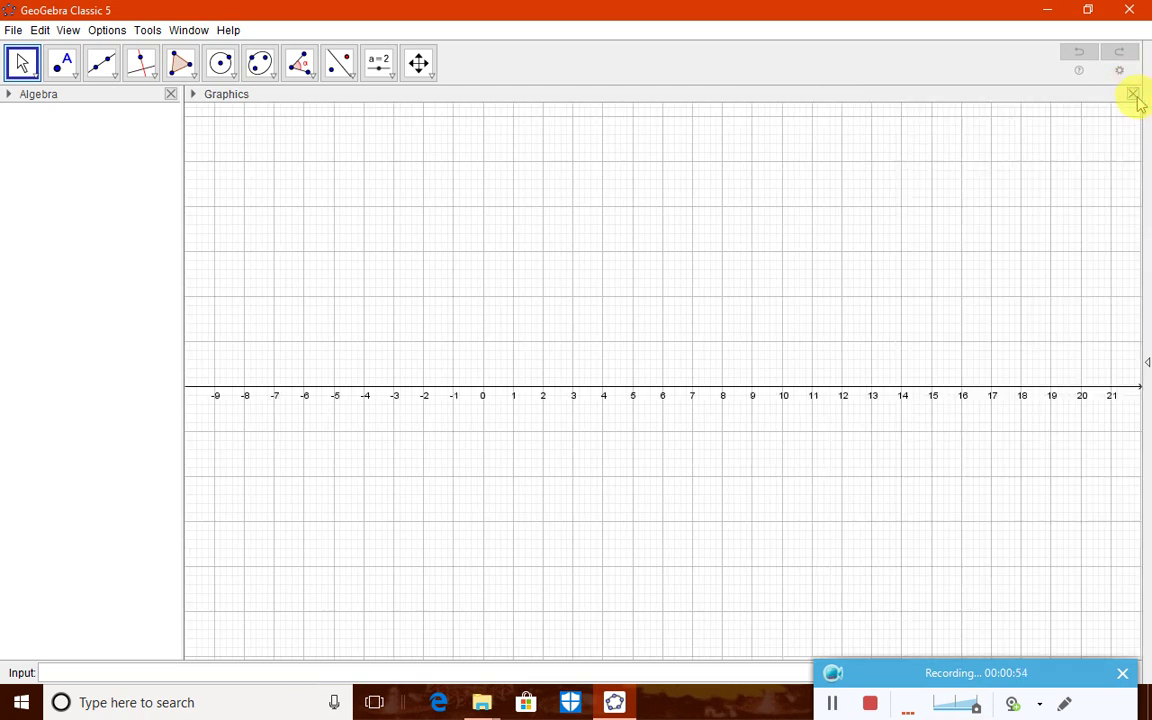
Close the Algebra view and turn off the background grid
{"action": "left_click", "coordinate": [170, 94]}
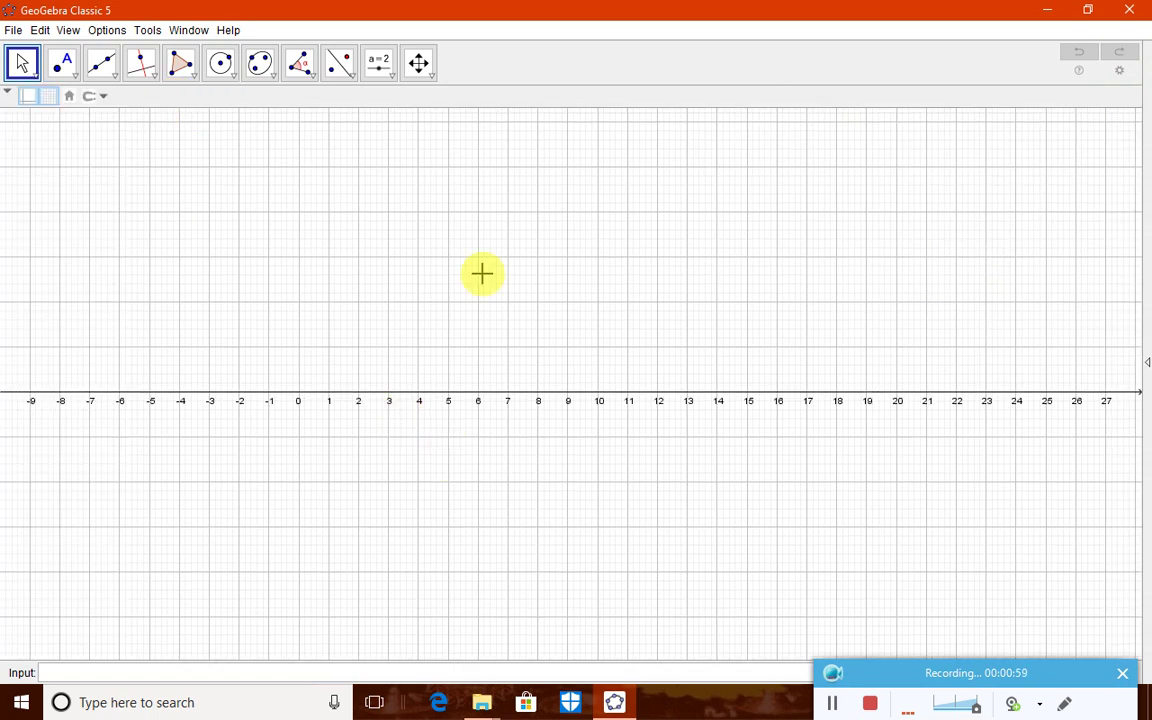
{"action": "right_click", "coordinate": [481, 273]}
{"action": "left_click", "coordinate": [505, 334]}
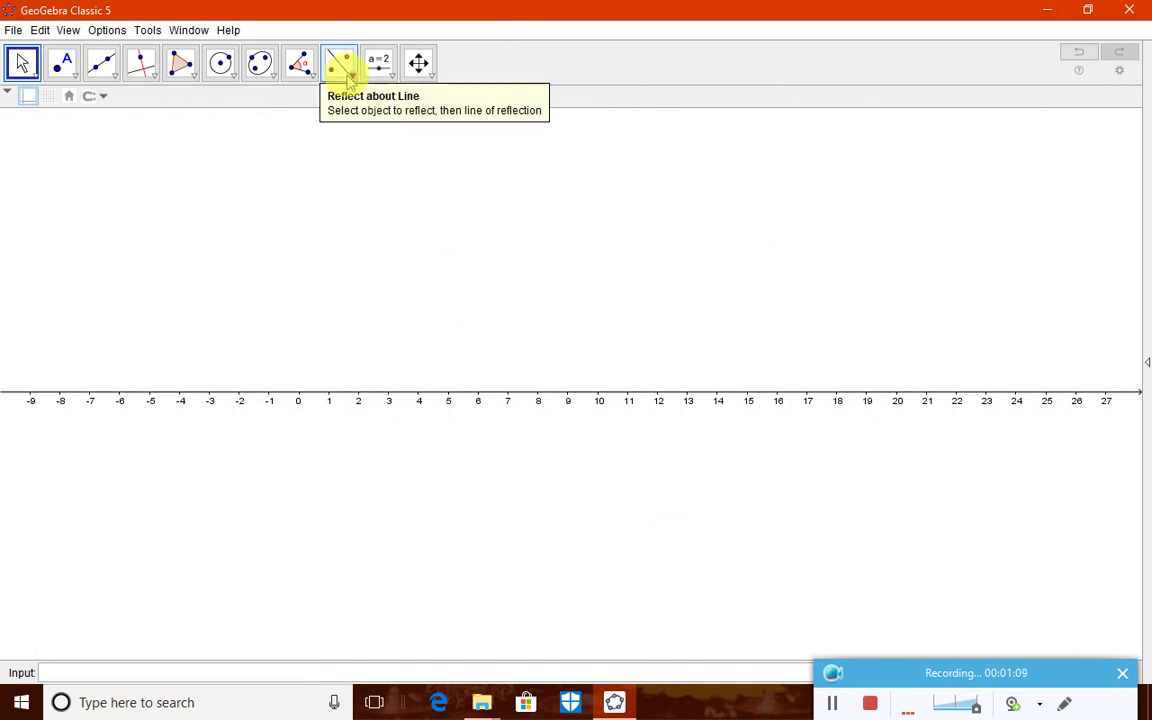
{"action": "left_click", "coordinate": [390, 66]}
Create slider a from -10 to 10 with increment 1 and move it to the top right
{"action": "left_click", "coordinate": [386, 103]}
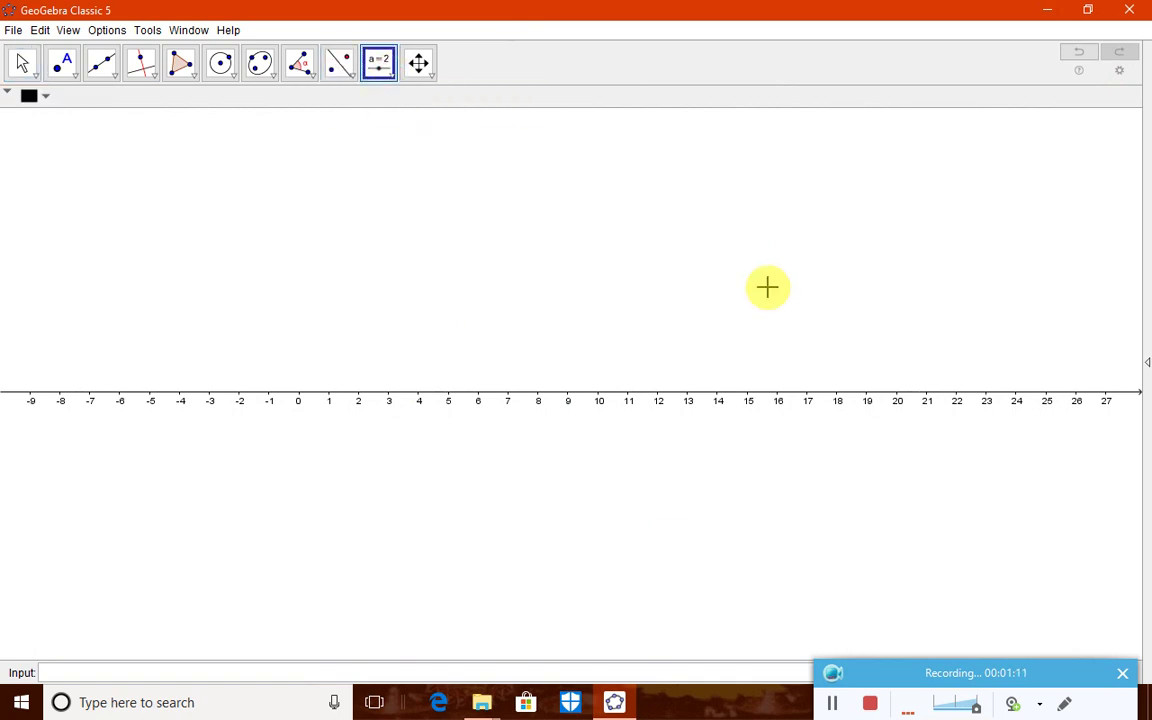
{"action": "left_click", "coordinate": [765, 275]}
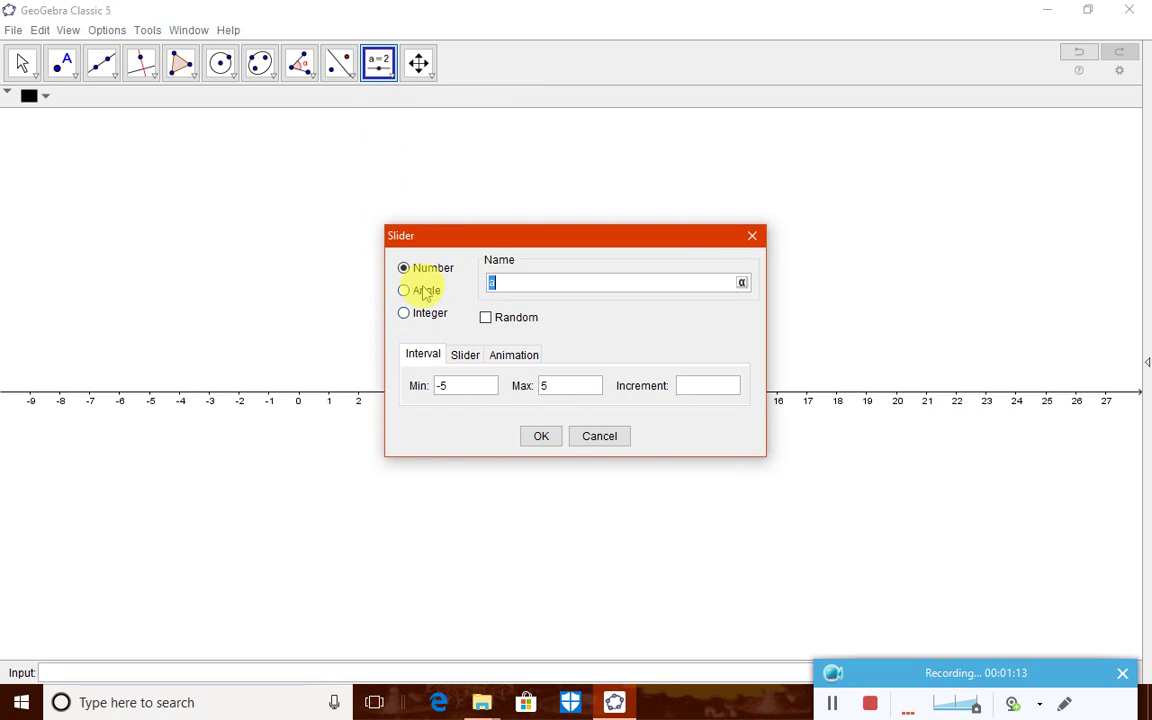
{"action": "left_click_drag", "start_coordinate": [473, 393], "coordinate": [428, 390]}
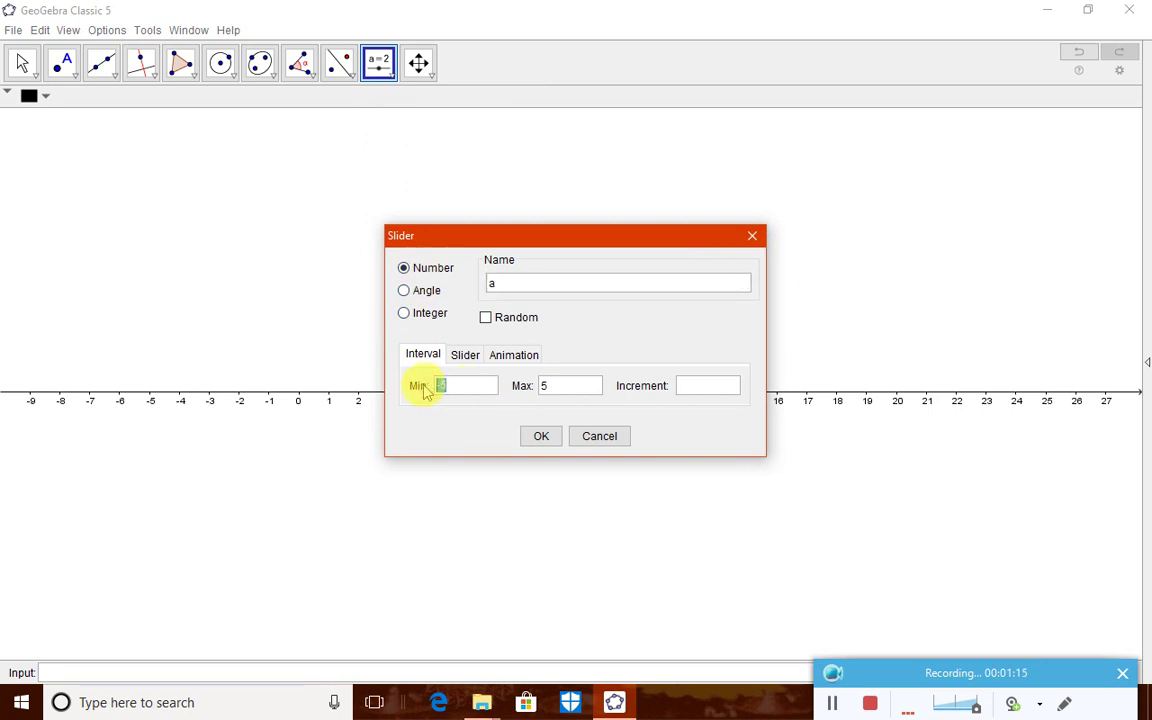
{"action": "type", "text": "-10"}
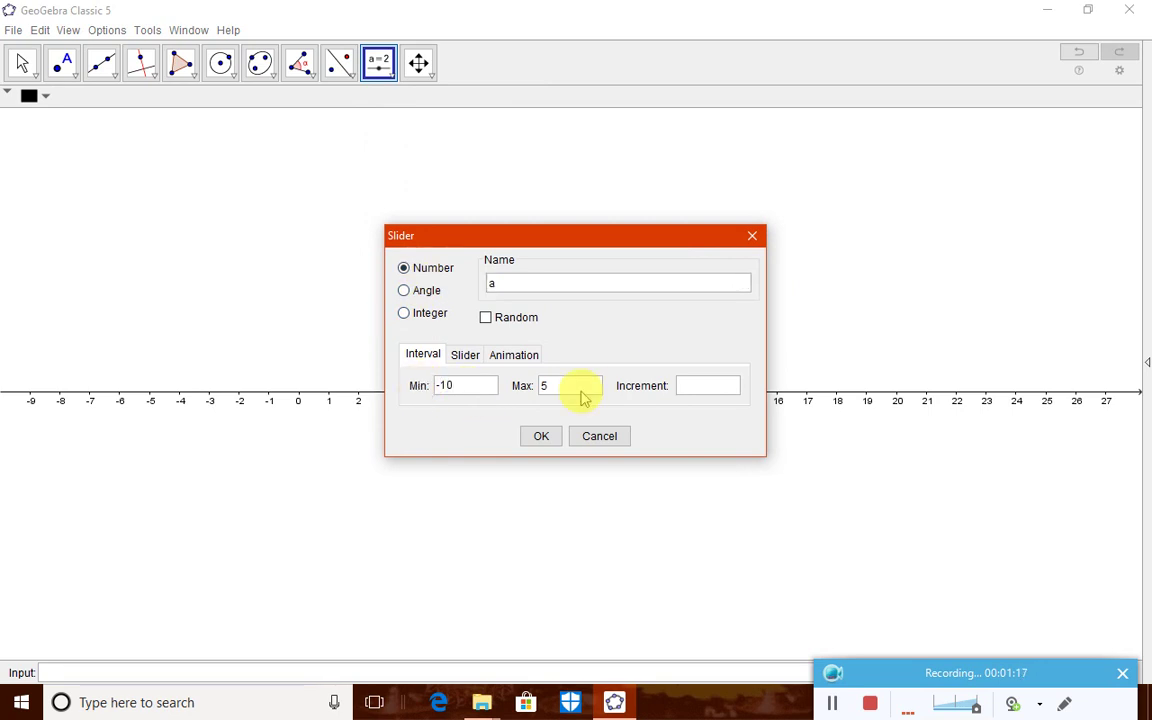
{"action": "left_click_drag", "start_coordinate": [548, 386], "coordinate": [530, 390]}
{"action": "type", "text": "10"}
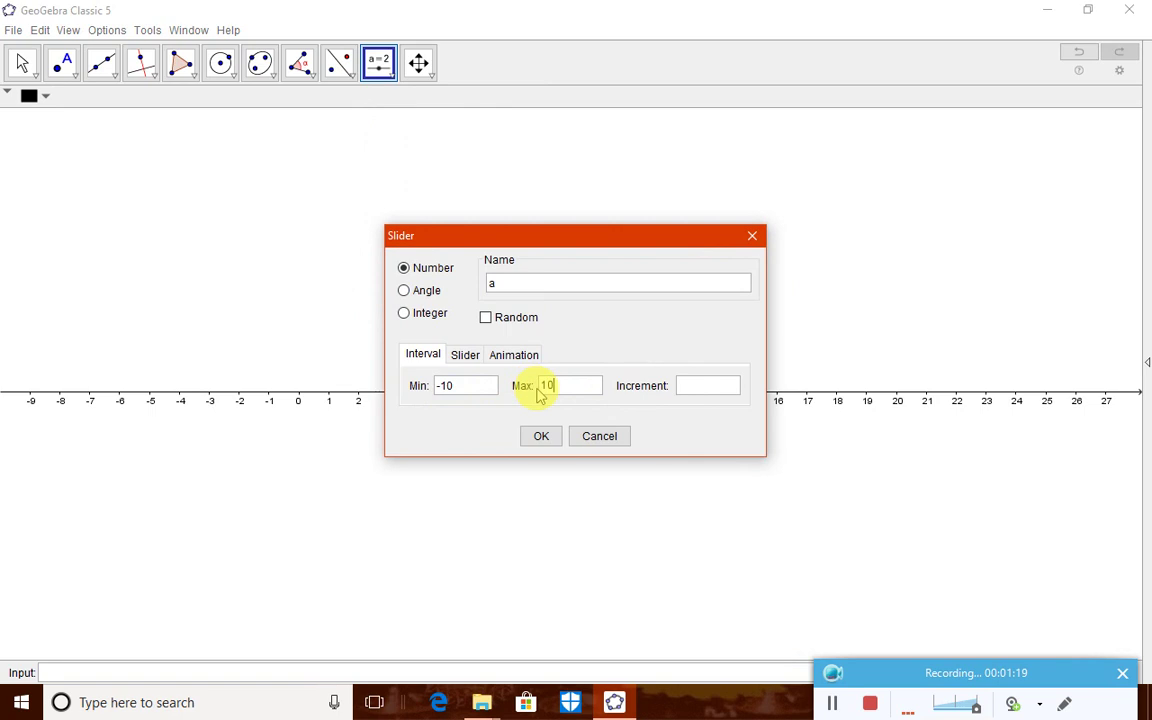
{"action": "left_click", "coordinate": [688, 393]}
{"action": "type", "text": "1"}
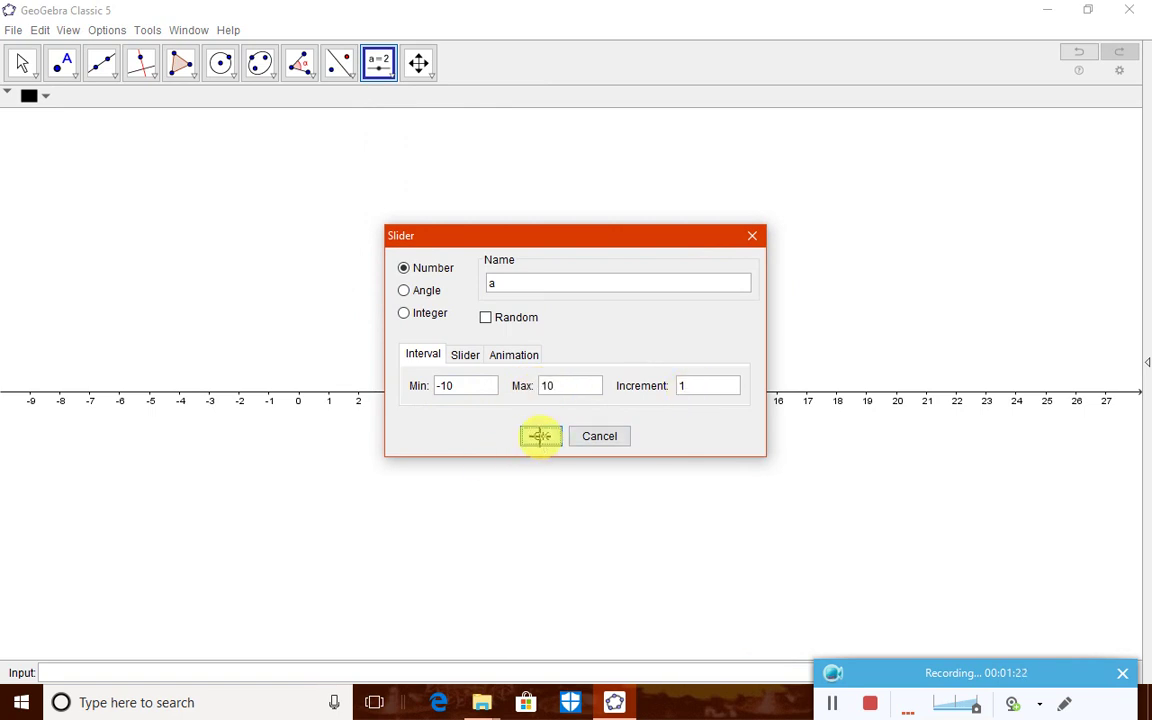
{"action": "left_click", "coordinate": [541, 437]}
{"action": "left_click_drag", "start_coordinate": [821, 263], "coordinate": [955, 170]}
Create slider b from -10 to 10 with increment 1, placed just below slider a
{"action": "left_click", "coordinate": [376, 66]}
{"action": "left_click", "coordinate": [390, 104]}
{"action": "left_click", "coordinate": [602, 237]}
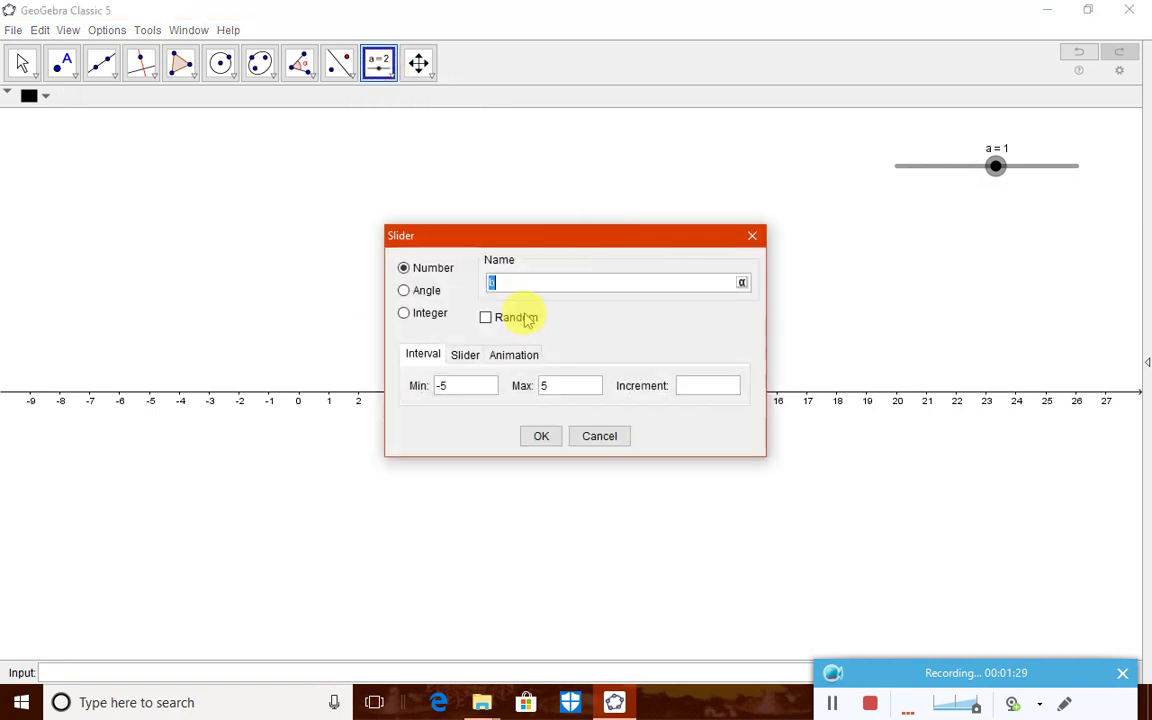
{"action": "left_click_drag", "start_coordinate": [458, 386], "coordinate": [420, 390]}
{"action": "type", "text": "-10"}
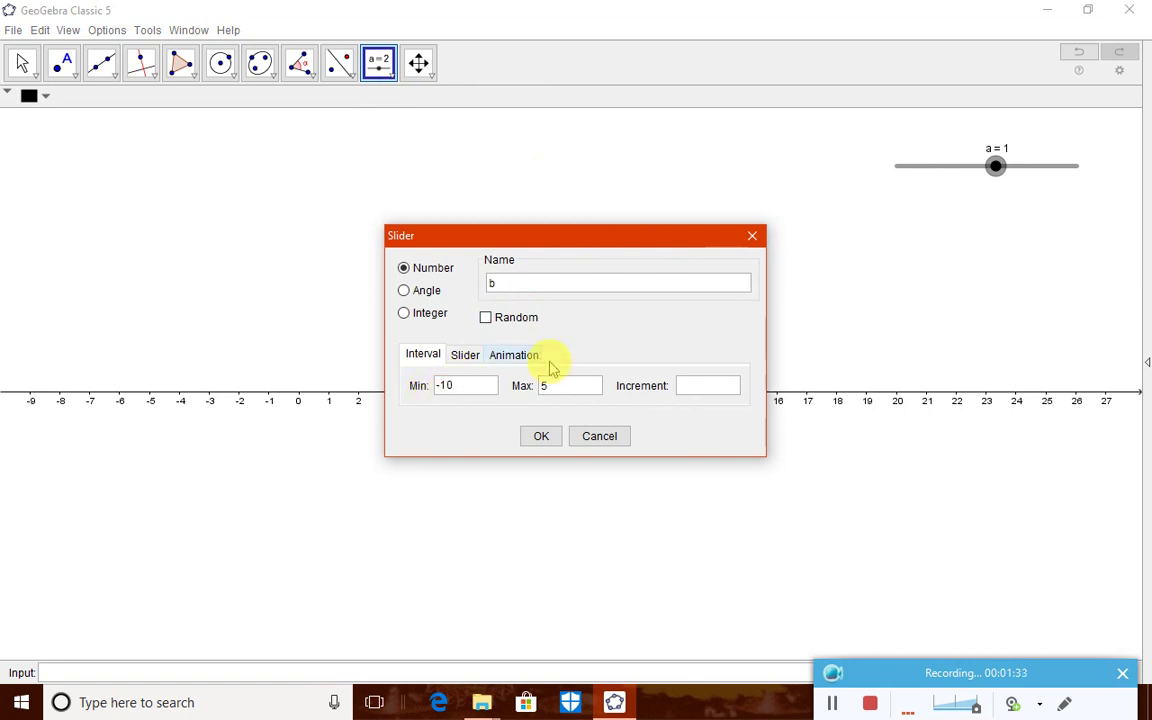
{"action": "left_click_drag", "start_coordinate": [550, 386], "coordinate": [512, 386]}
{"action": "type", "text": "10"}
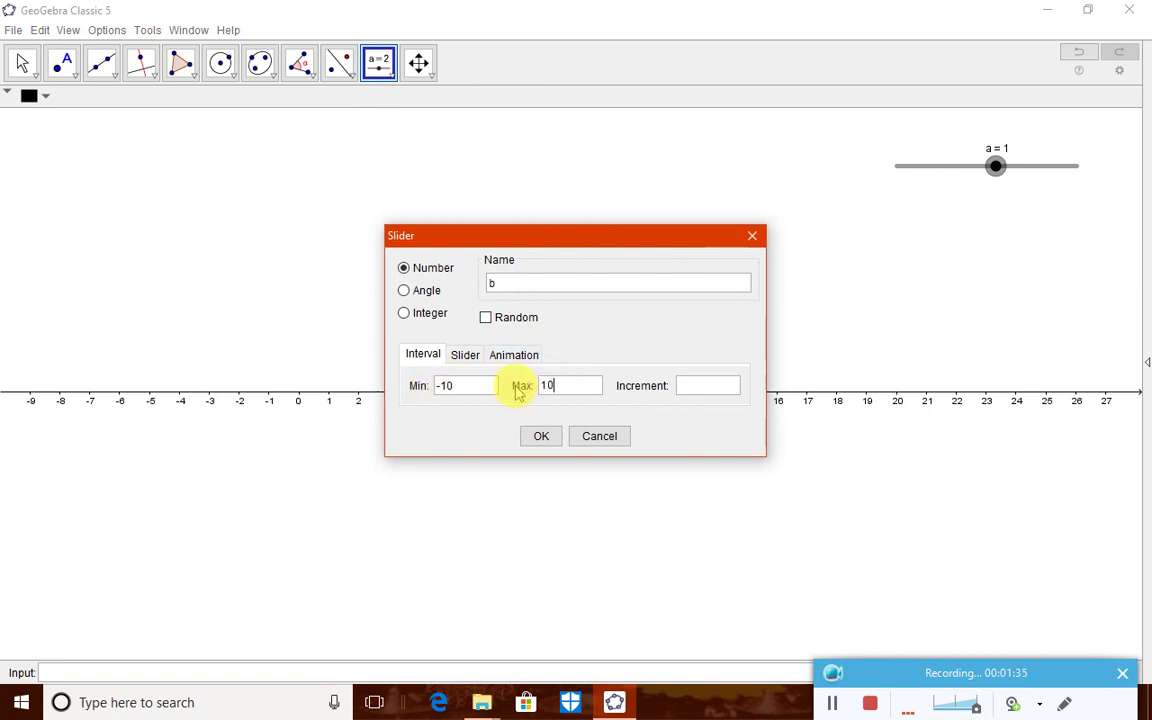
{"action": "left_click", "coordinate": [689, 391]}
{"action": "type", "text": "1"}
{"action": "left_click", "coordinate": [541, 436]}
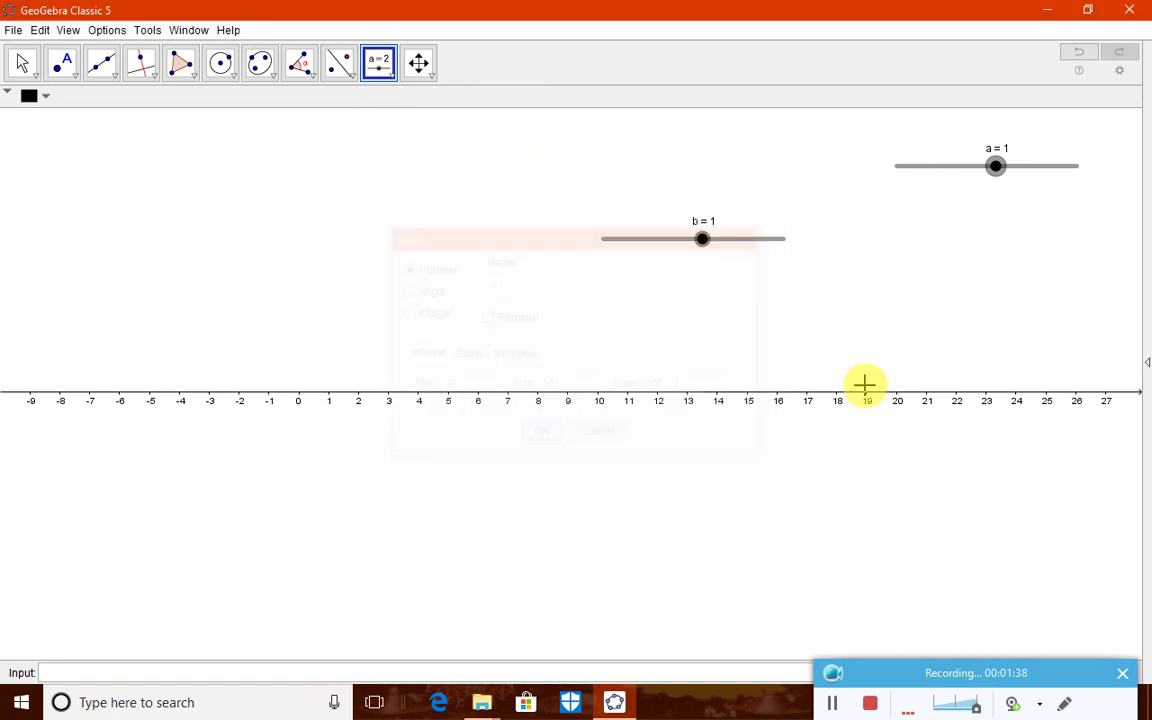
{"action": "left_click_drag", "start_coordinate": [679, 248], "coordinate": [959, 219]}
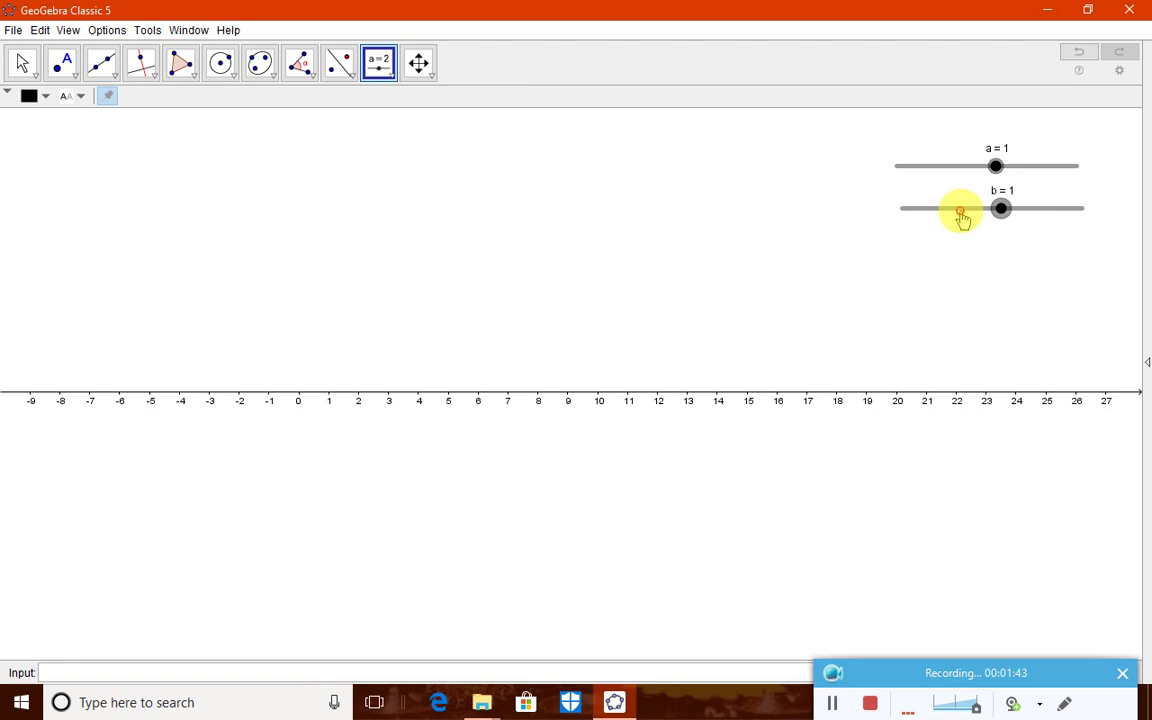
{"action": "left_click", "coordinate": [1145, 365]}
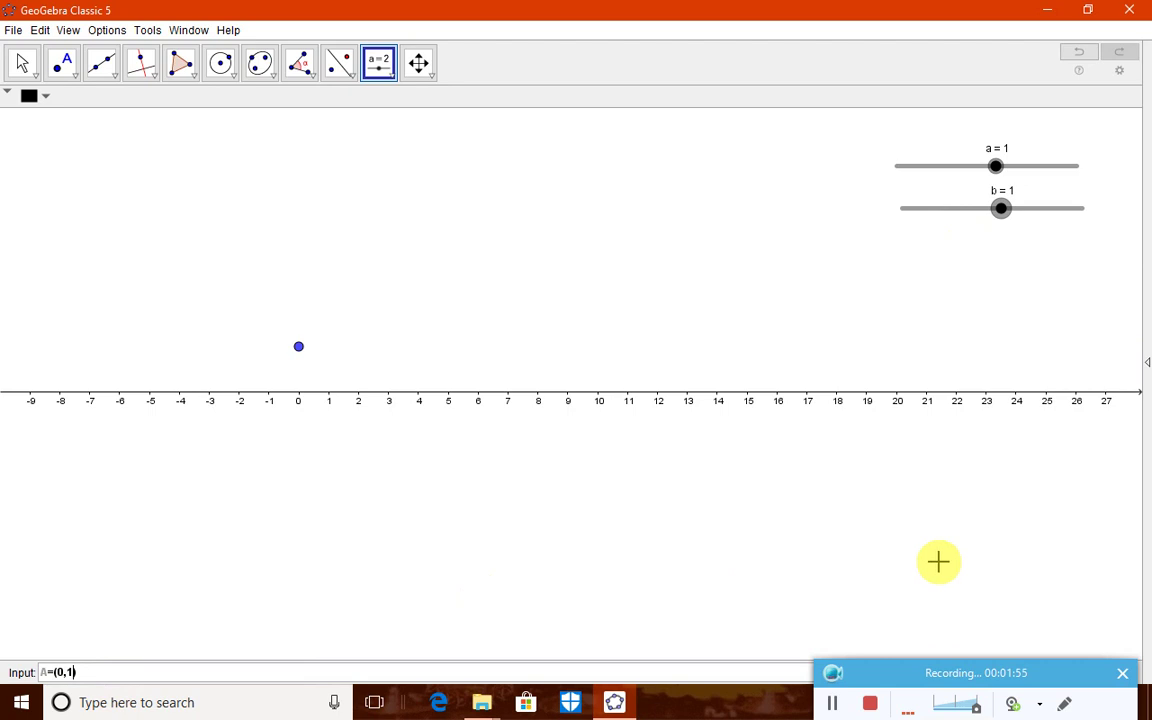
Create point A at (0,1) and pan so zero sits nearer the centre
{"action": "key", "text": "Return"}
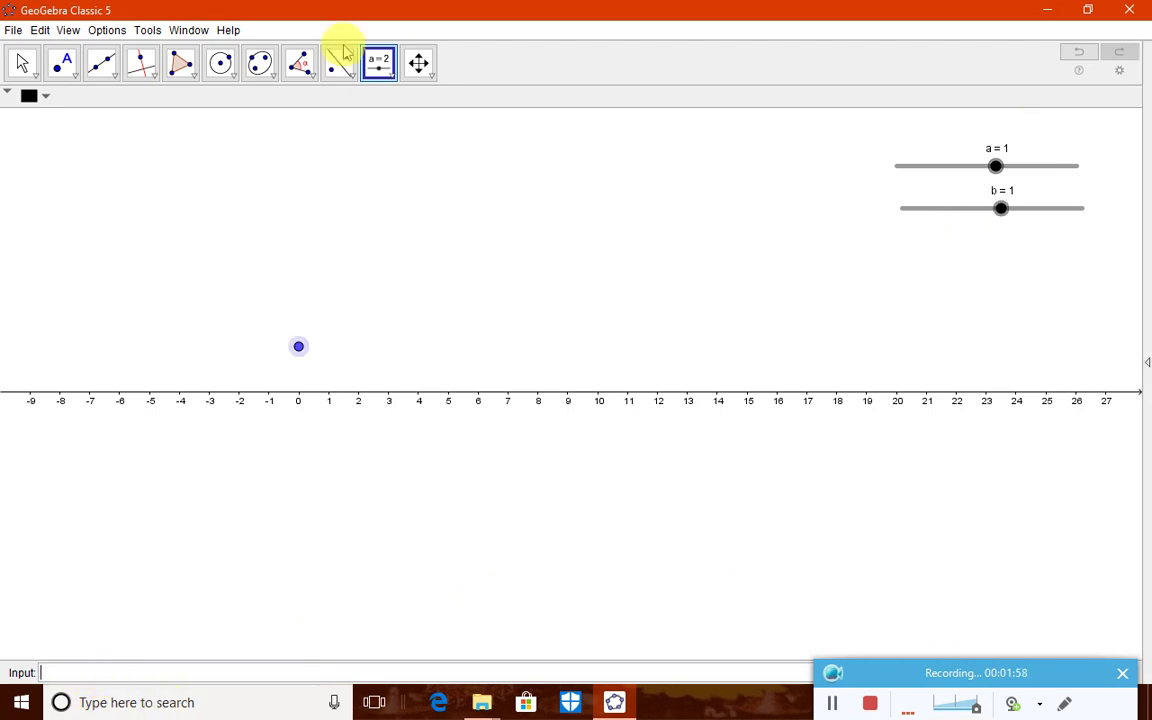
{"action": "left_click", "coordinate": [419, 62]}
{"action": "left_click_drag", "start_coordinate": [458, 320], "coordinate": [669, 327]}
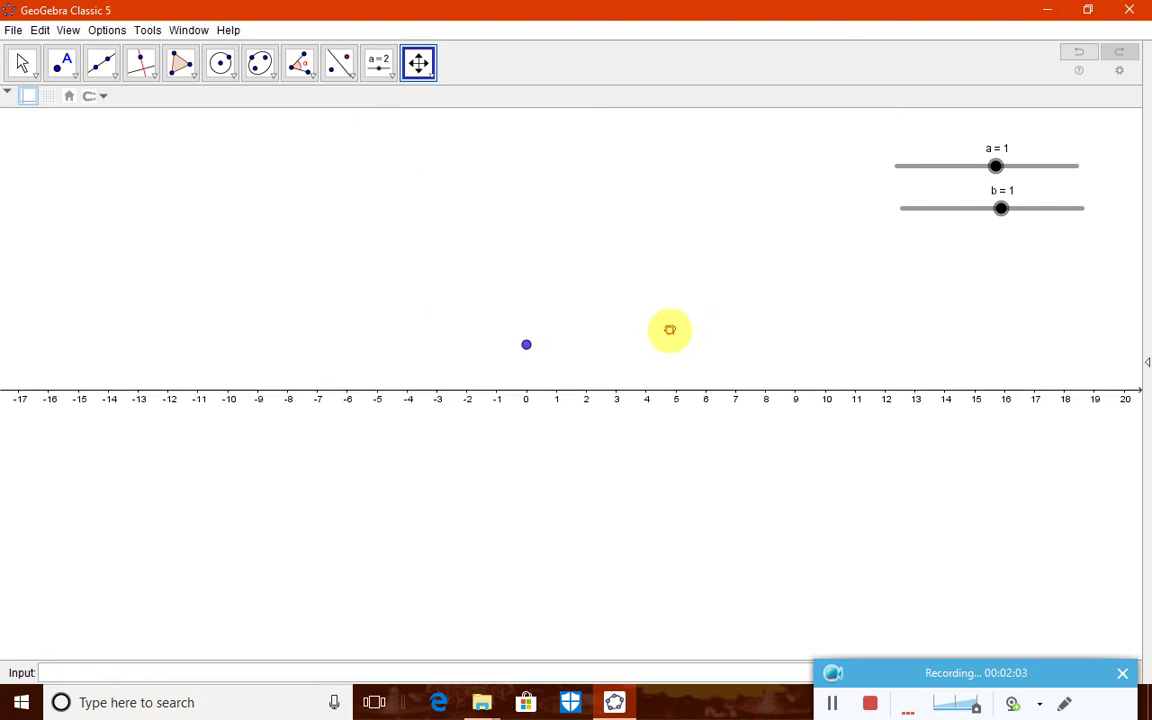
{"action": "right_click", "coordinate": [671, 333]}
{"action": "left_click", "coordinate": [100, 672]}
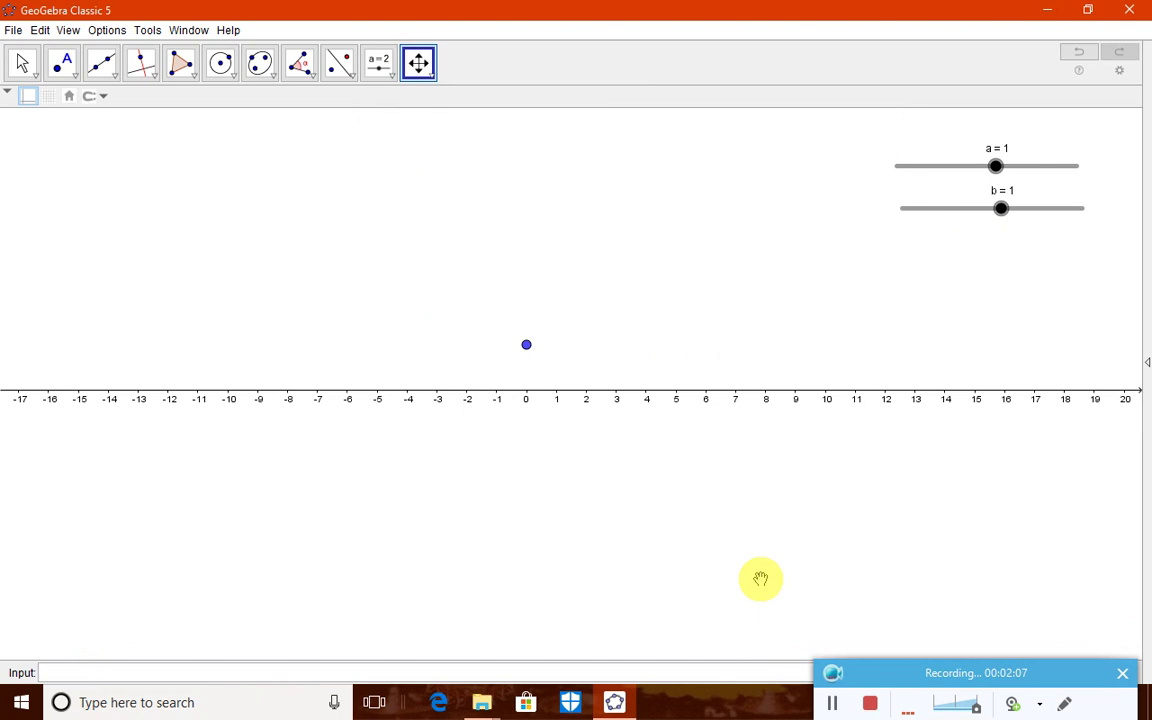
Define point B as A+(a,0)
{"action": "type", "text": "B"}
{"action": "type", "text": "=A+(a,0"}
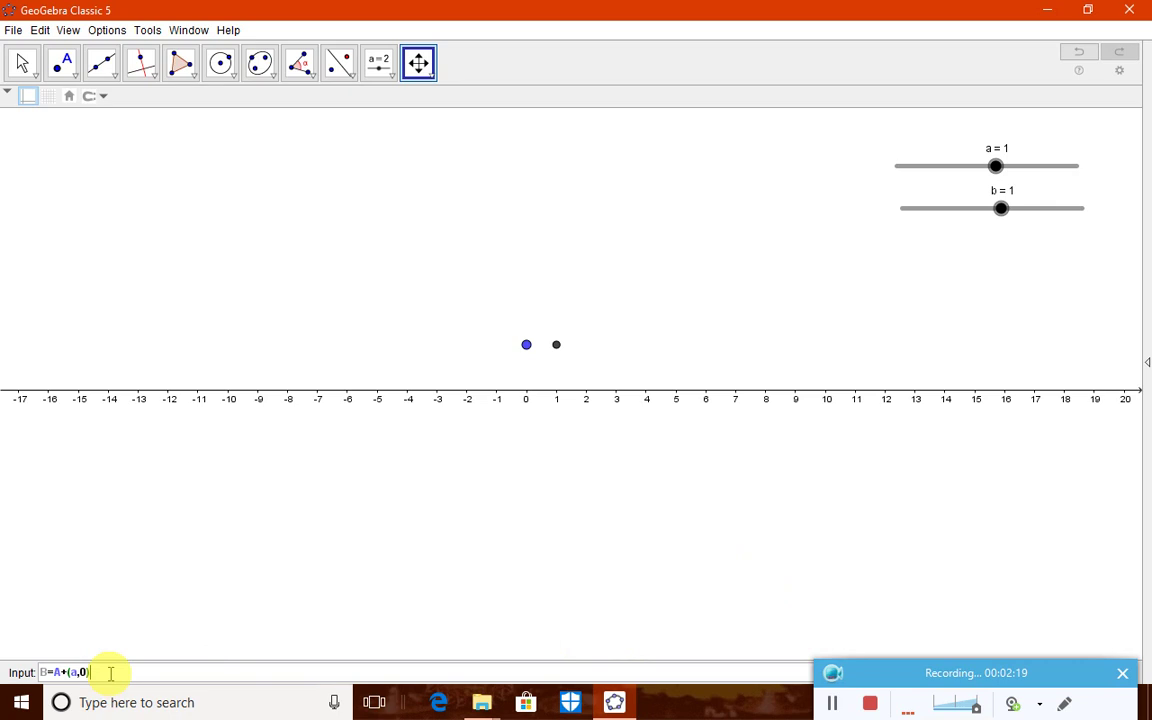
{"action": "key", "text": "Return"}
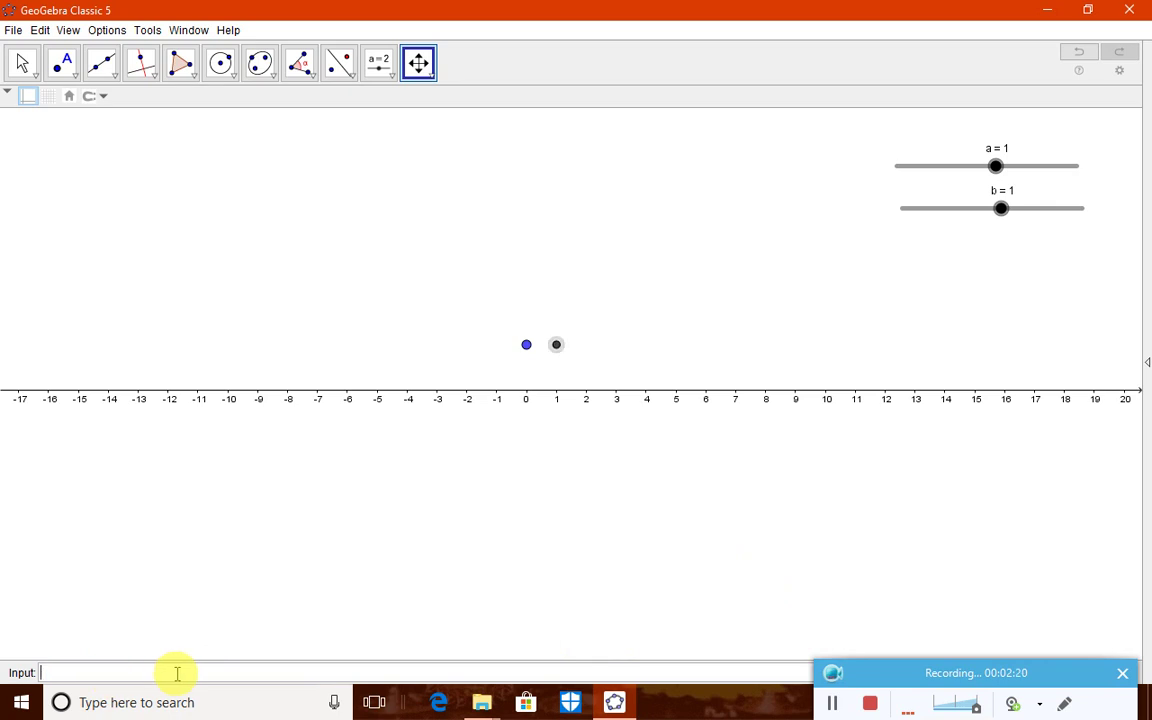
Test slider a, then create vector u = Vector(A,B)
{"action": "key", "text": "Escape"}
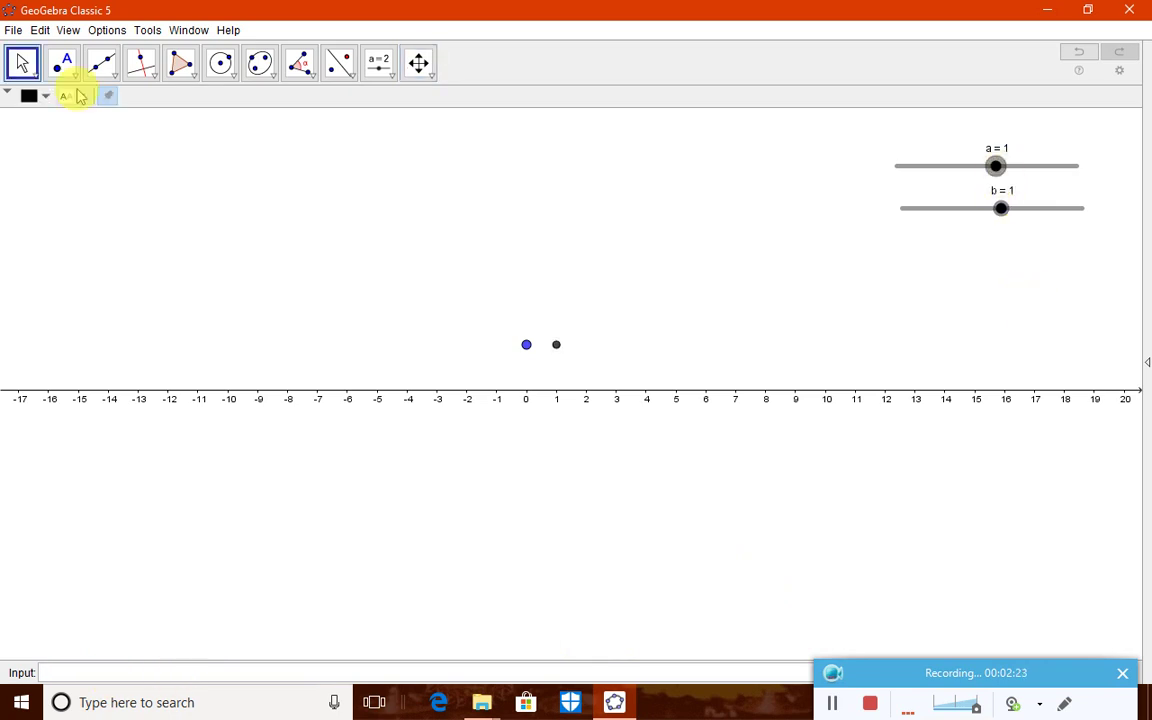
{"action": "left_click_drag", "start_coordinate": [993, 165], "coordinate": [1031, 178]}
{"action": "left_click", "coordinate": [80, 670]}
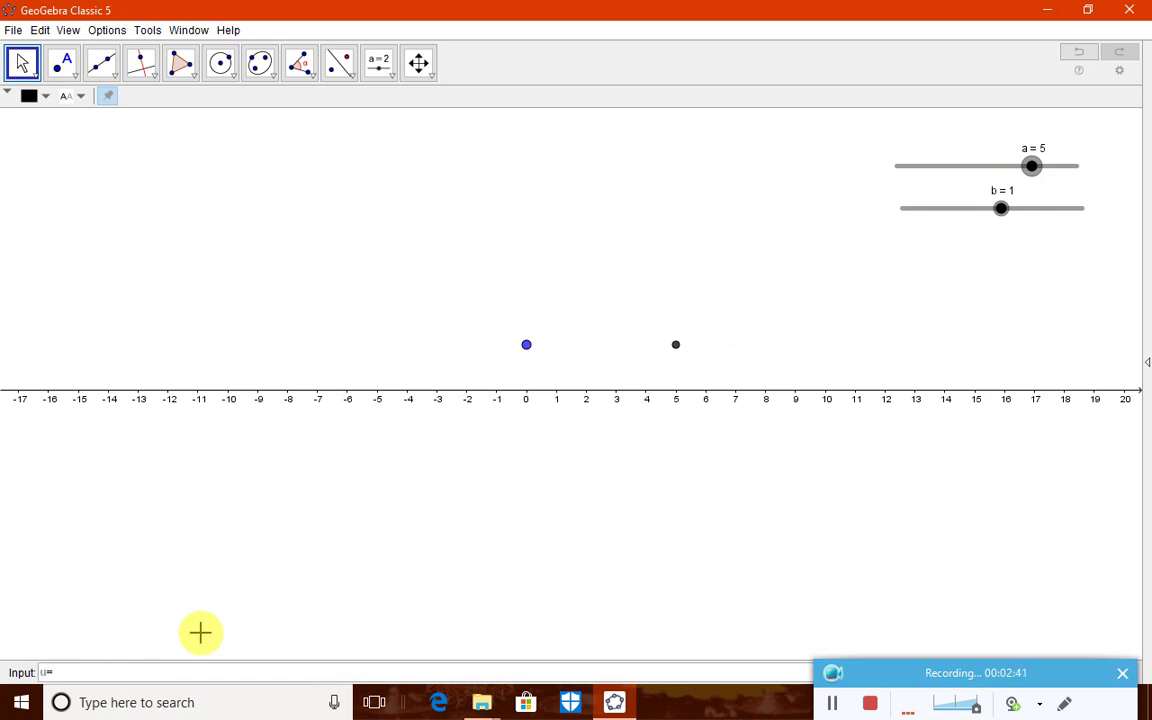
{"action": "type", "text": "or(A,B)"}
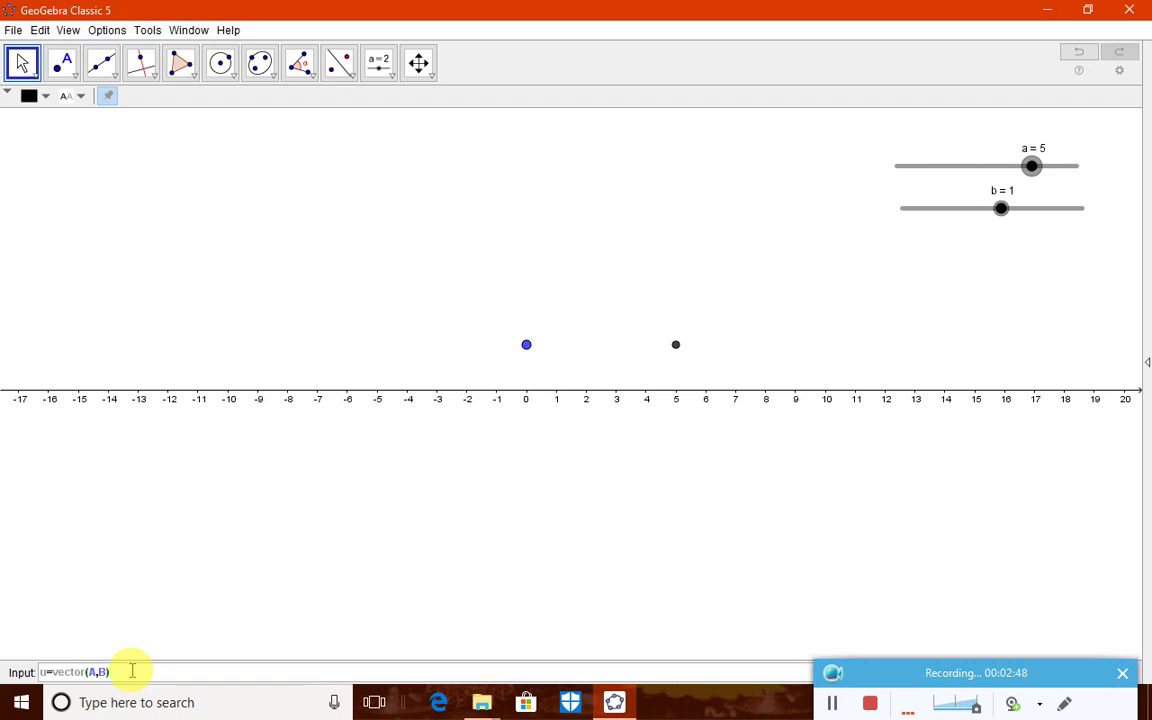
{"action": "left_click", "coordinate": [118, 671]}
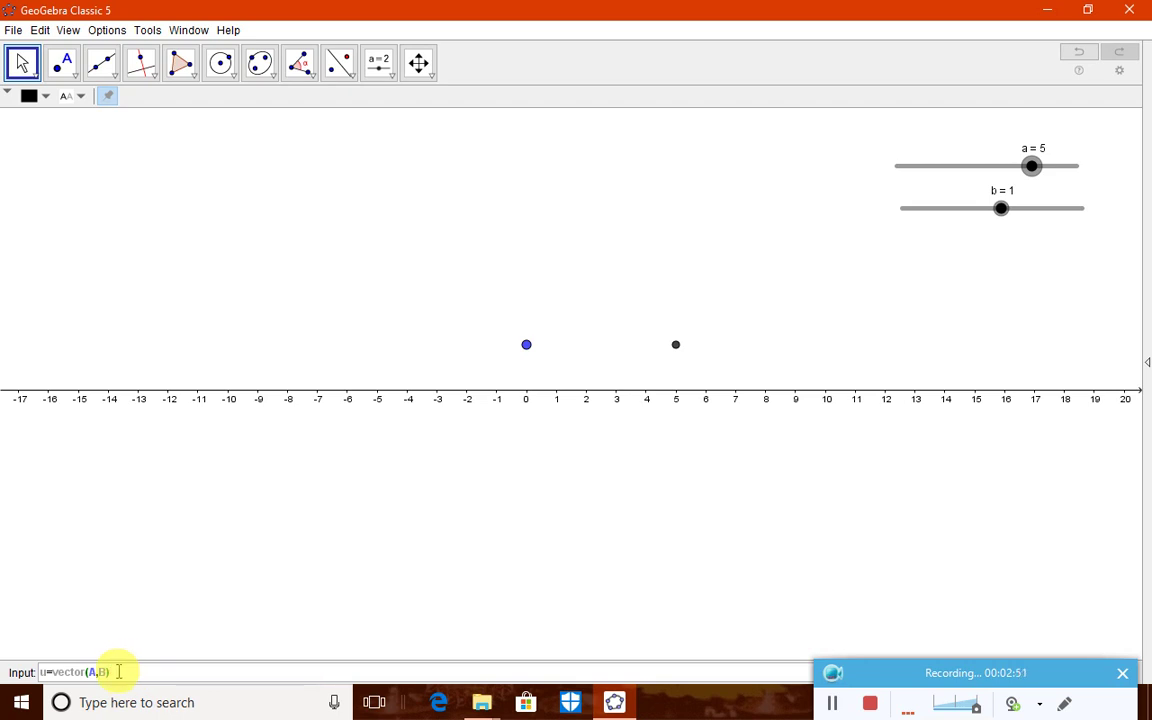
{"action": "key", "text": "Return"}
Set slider a to 8 and slider b to 2
{"action": "left_click", "coordinate": [24, 66]}
{"action": "left_click_drag", "start_coordinate": [998, 211], "coordinate": [1021, 213]}
{"action": "left_click_drag", "start_coordinate": [1026, 165], "coordinate": [1054, 185]}
{"action": "right_click", "coordinate": [1056, 180]}
{"action": "left_click", "coordinate": [87, 674]}
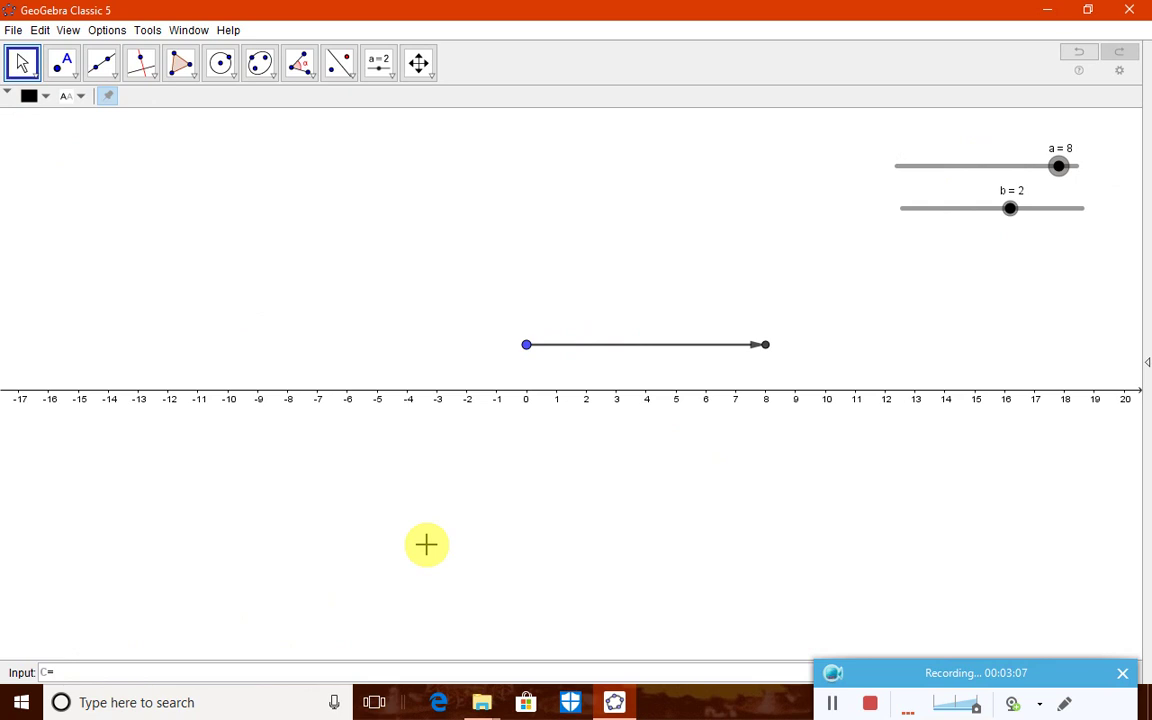
Enter C=B+(0,1), D=C+(b,0) and v=Vector(C,D) in the Input bar
{"action": "type", "text": "C=B+(0,1"}
{"action": "key", "text": "Return"}
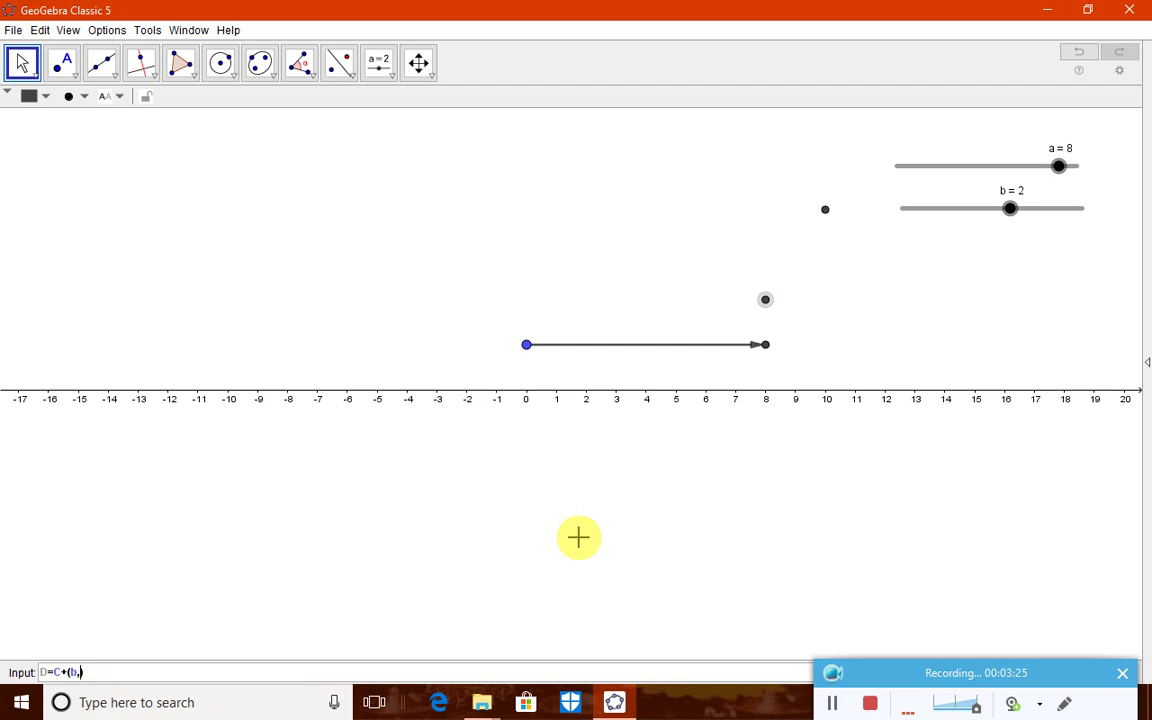
{"action": "key", "text": "Return"}
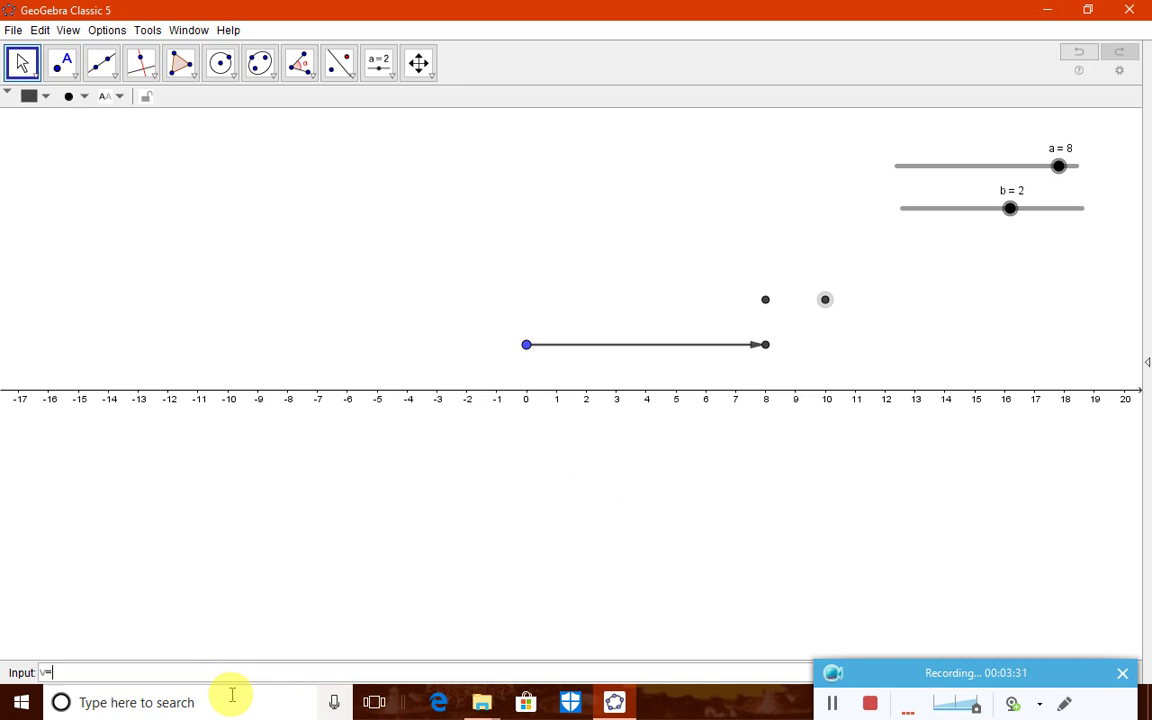
{"action": "type", "text": "v=vector"}
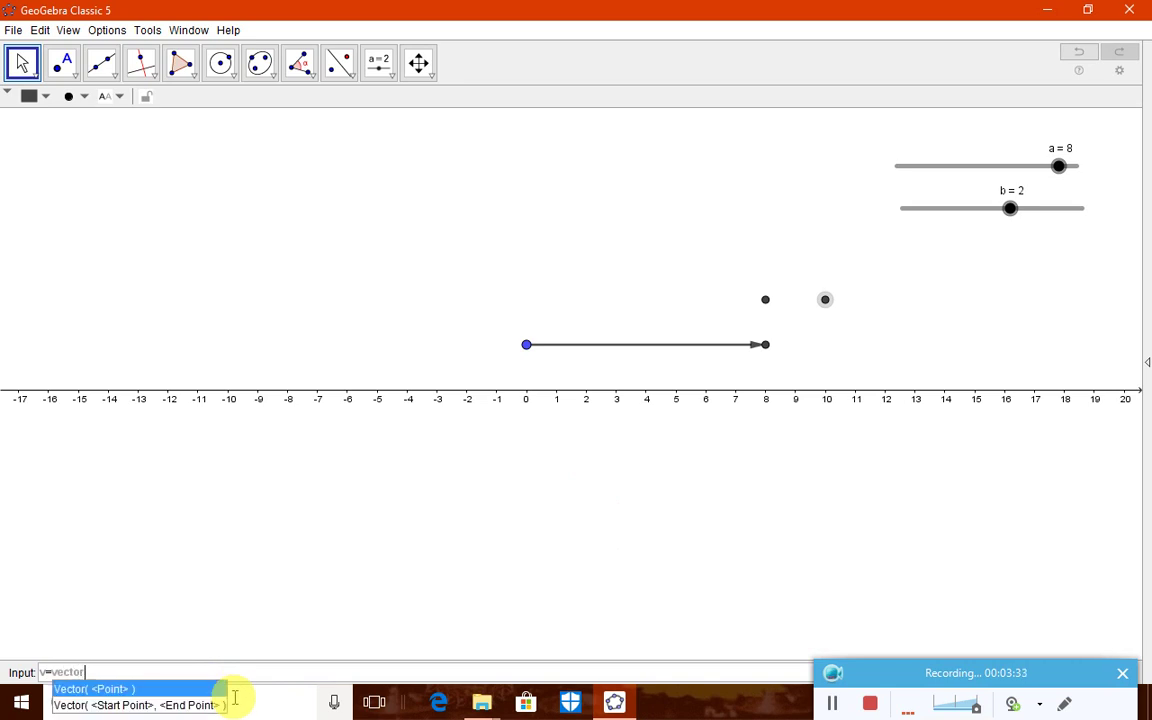
{"action": "type", "text": "(C,D"}
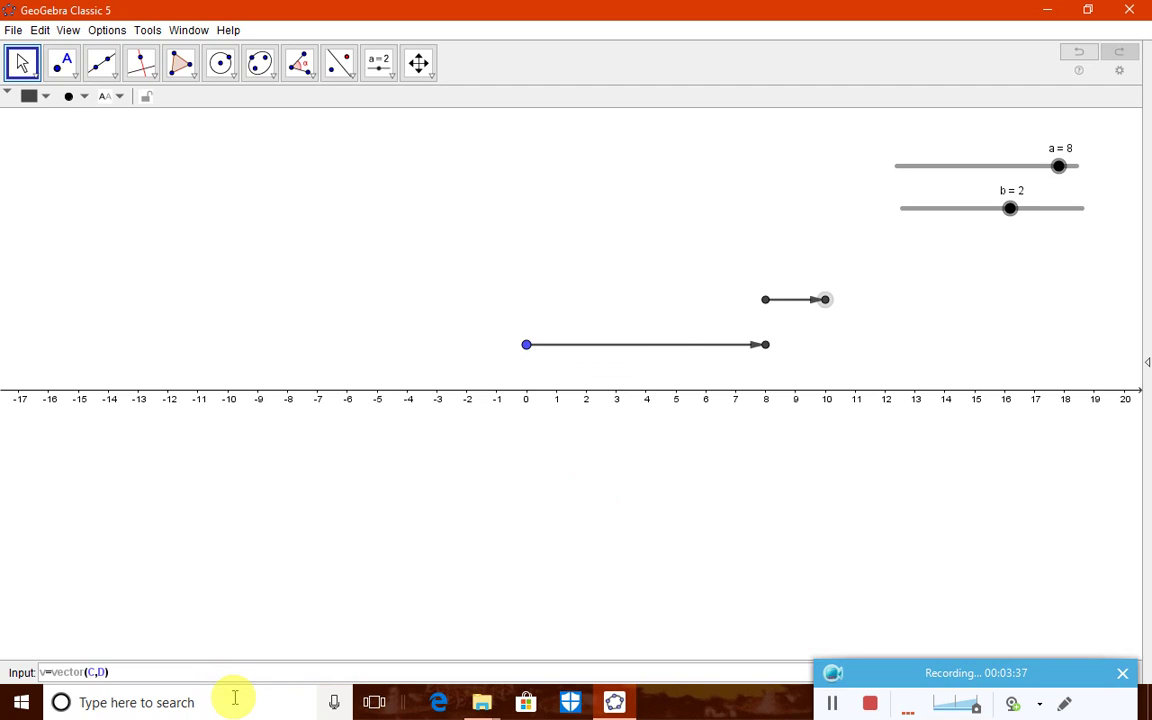
{"action": "key", "text": "Return"}
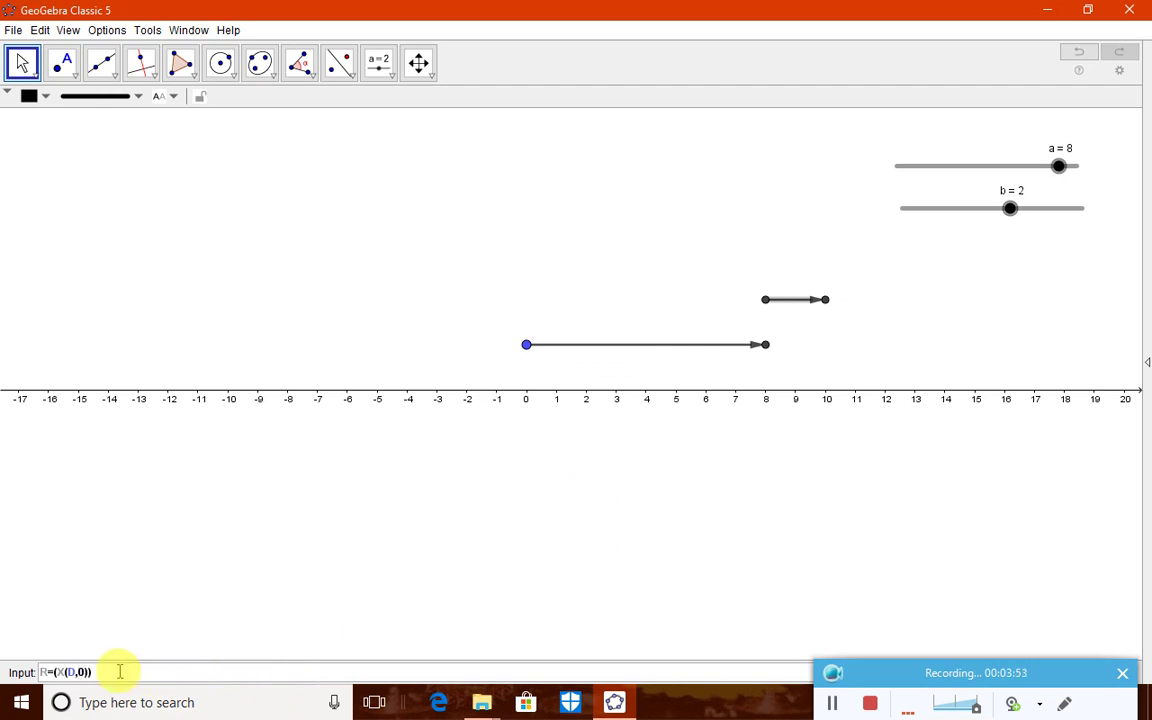
Define R=(x(D),0), correcting the uppercase X after the unknown command error
{"action": "left_click", "coordinate": [75, 672]}
{"action": "type", "text": ")"}
{"action": "key", "text": "Return"}
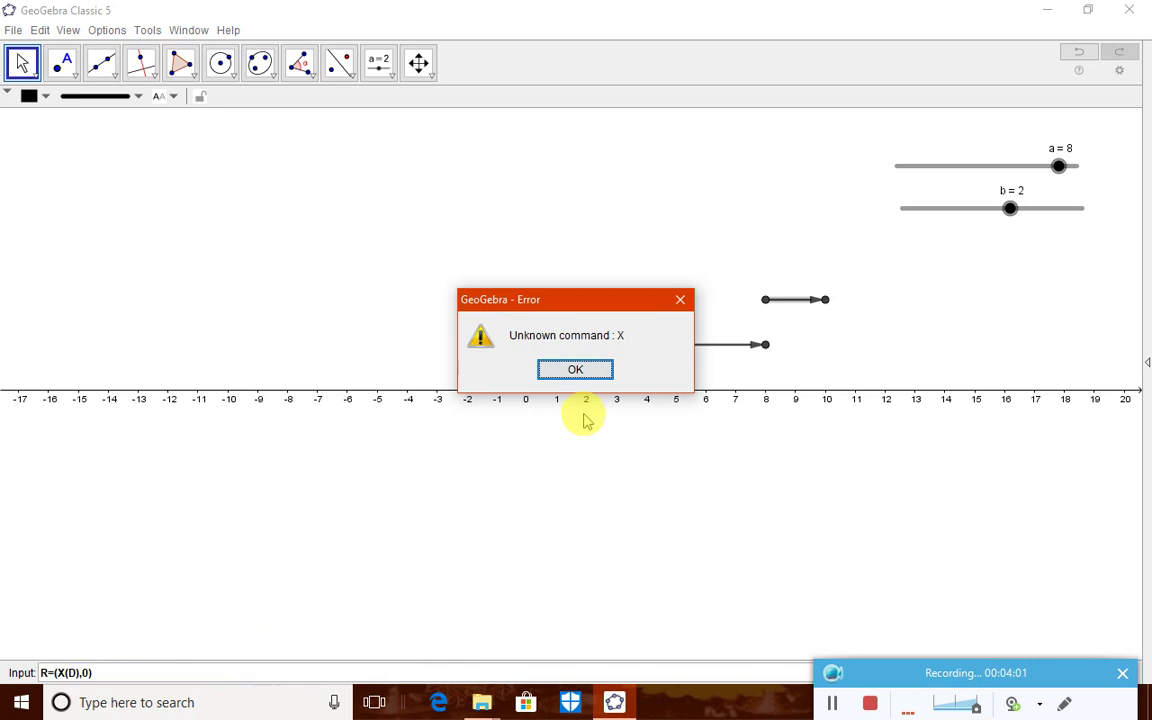
{"action": "left_click", "coordinate": [577, 368]}
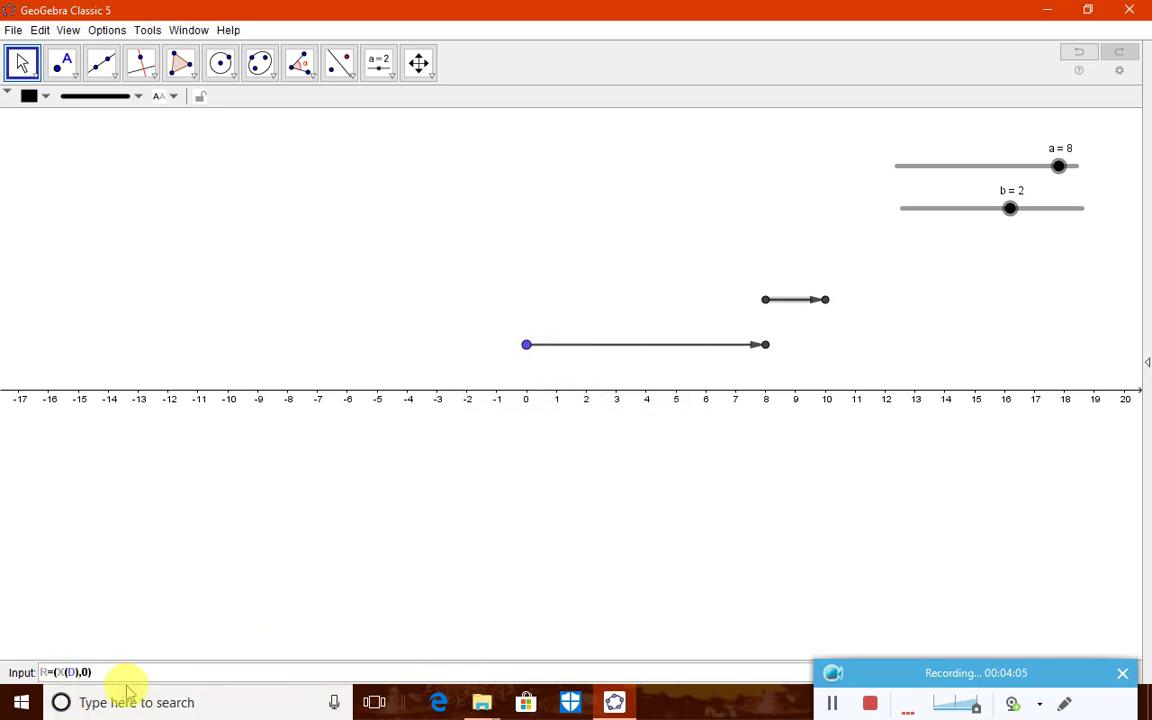
{"action": "key", "text": "BackSpace"}
{"action": "type", "text": "x"}
{"action": "key", "text": "End"}
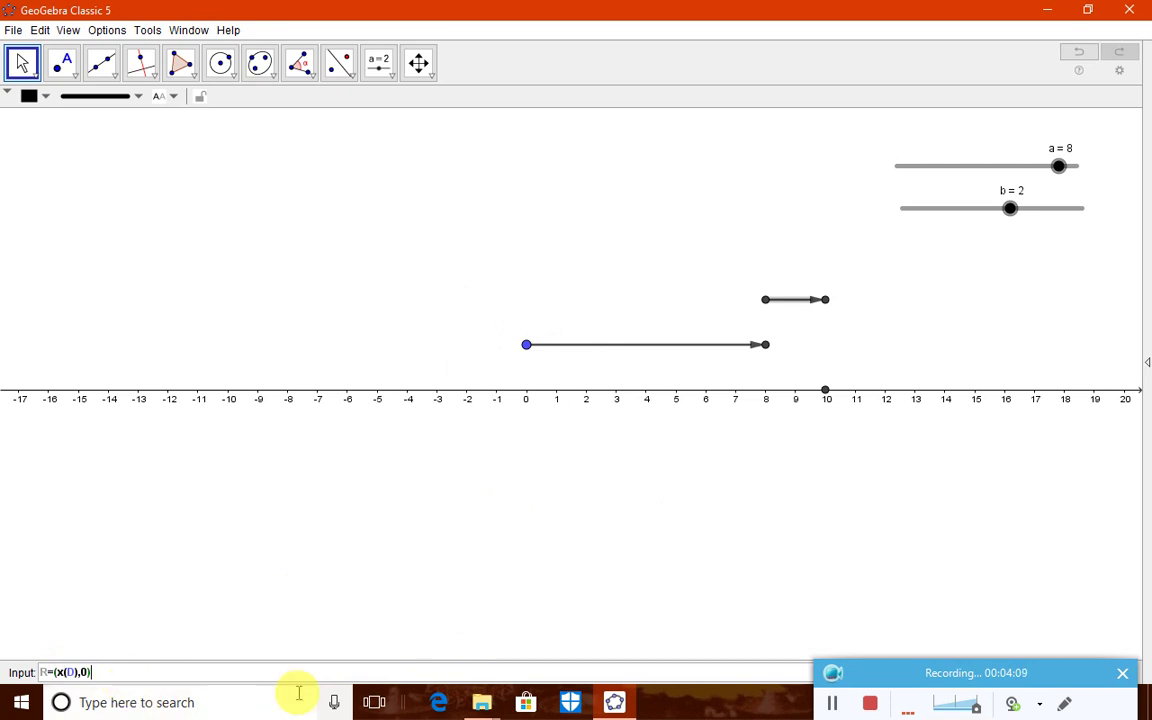
{"action": "key", "text": "Return"}
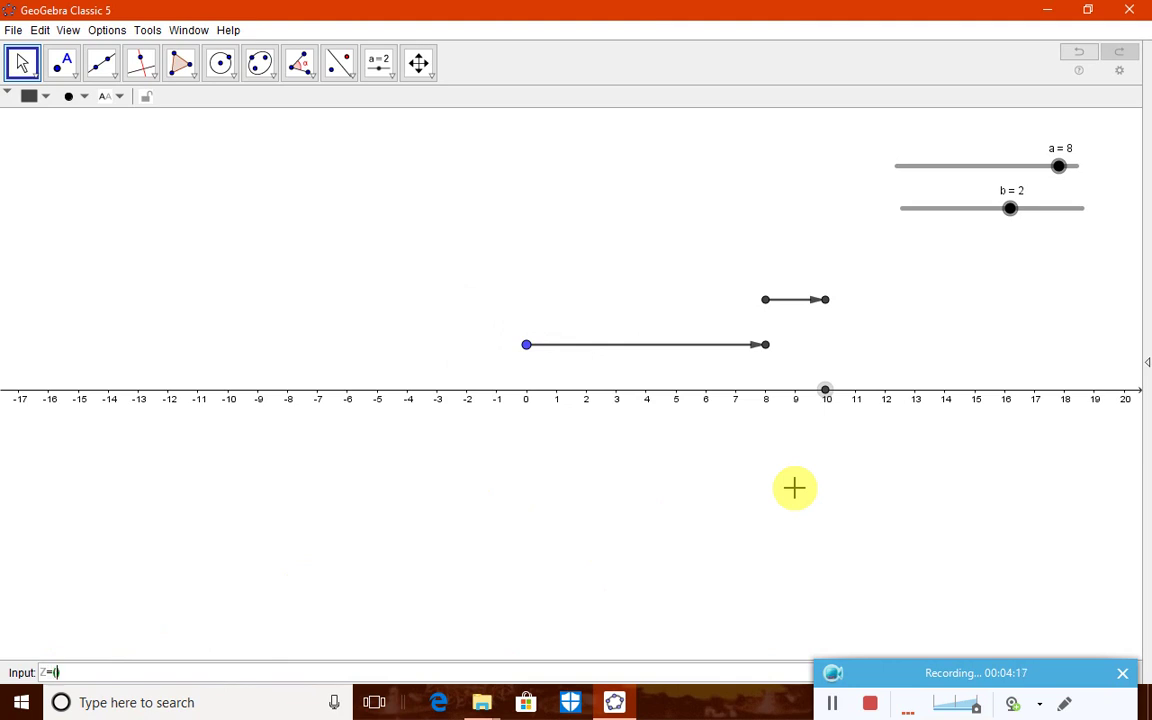
Create point Z at the origin (0,0)
{"action": "type", "text": "Z=(0,0)"}
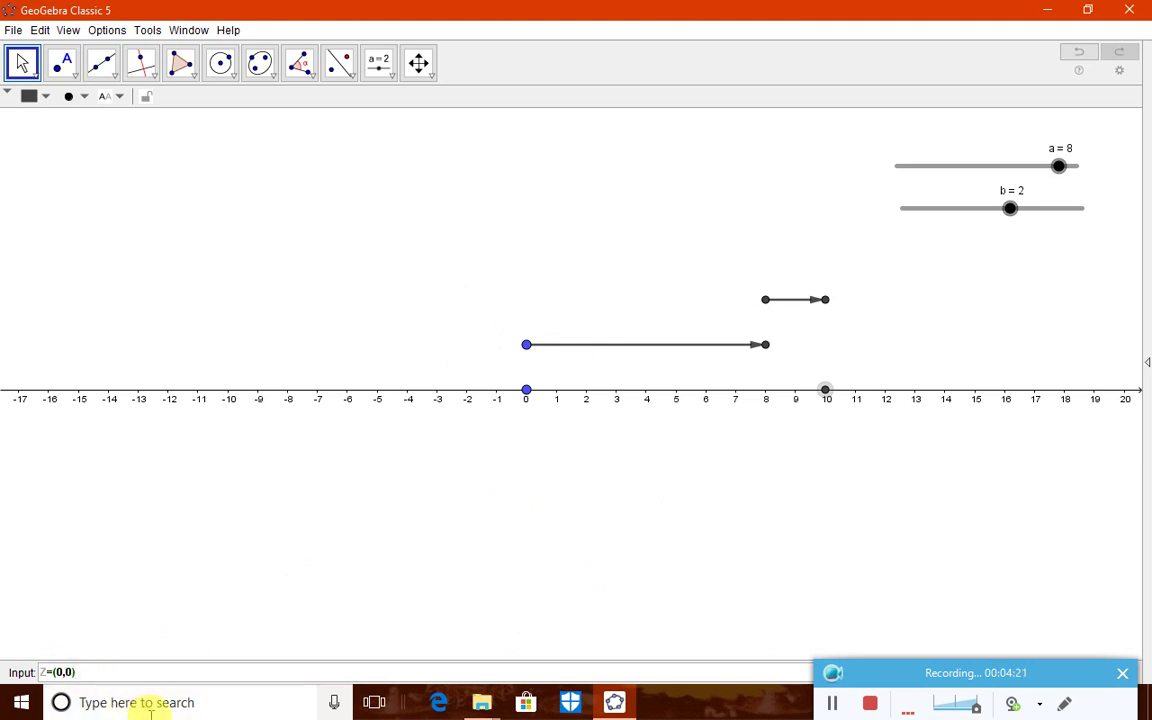
{"action": "key", "text": "Return"}
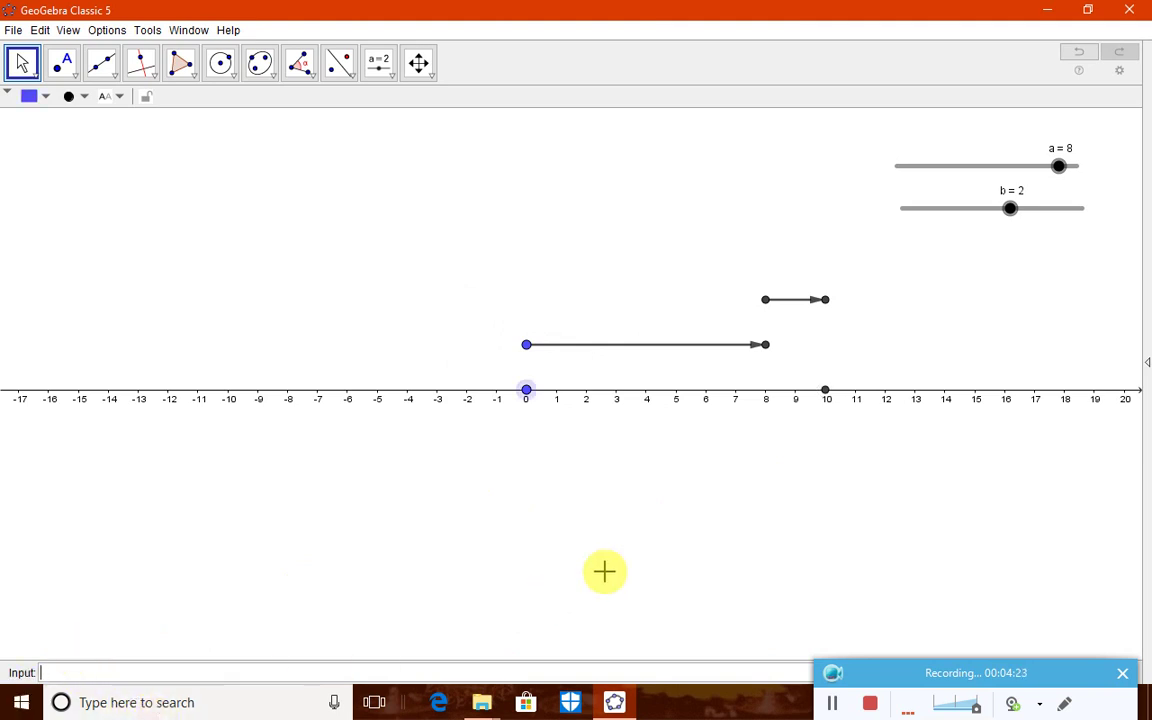
{"action": "type", "text": "Setm"}
Enter Segment(Z,A), Segment(B,C) and Segment(D,R), then return to the Move tool
{"action": "key", "text": "Escape"}
{"action": "type", "text": "(Z,A"}
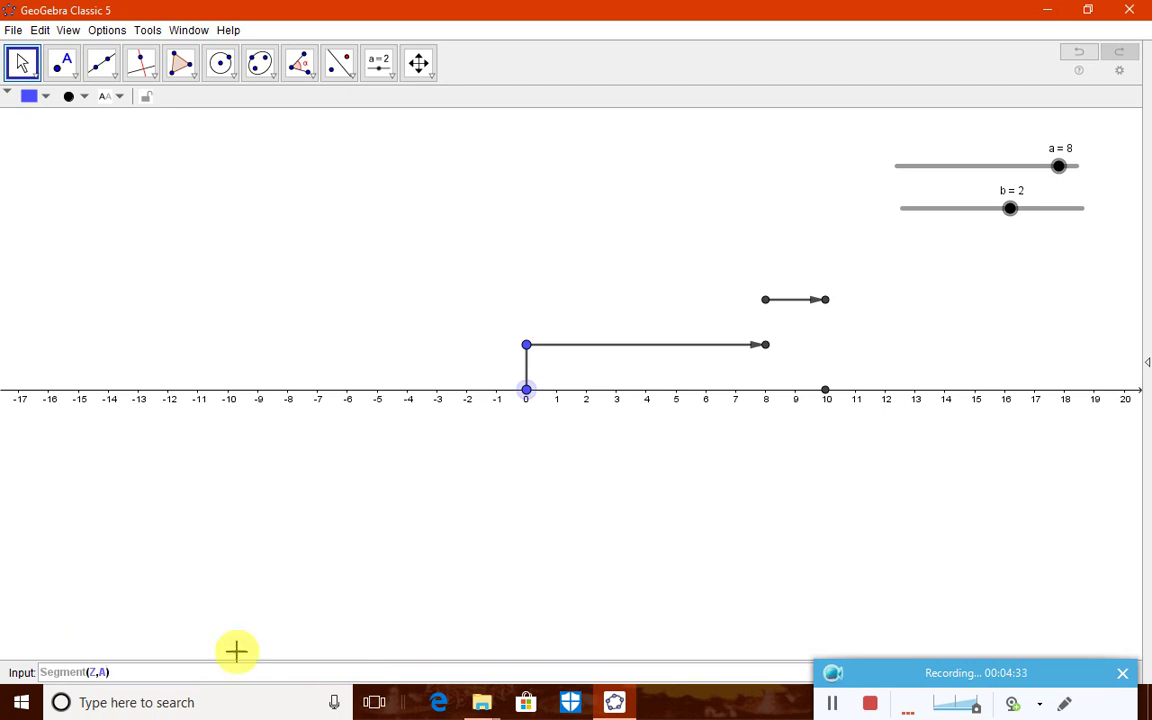
{"action": "key", "text": "Return"}
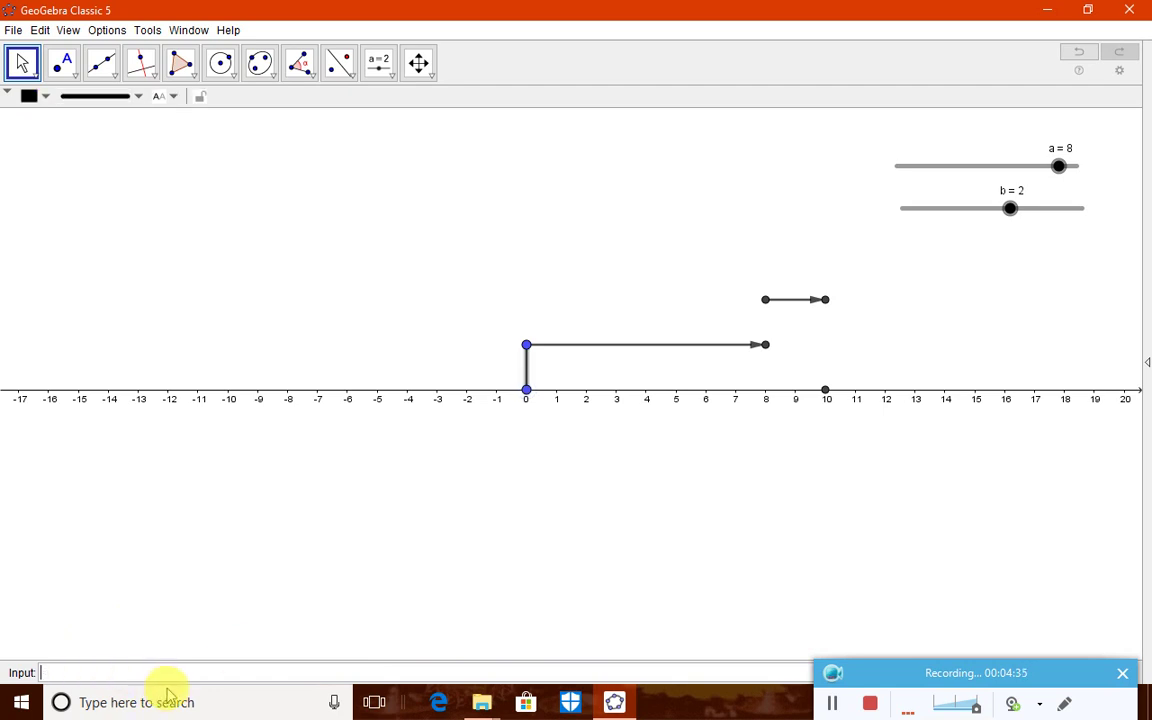
{"action": "type", "text": "Segment(B,C"}
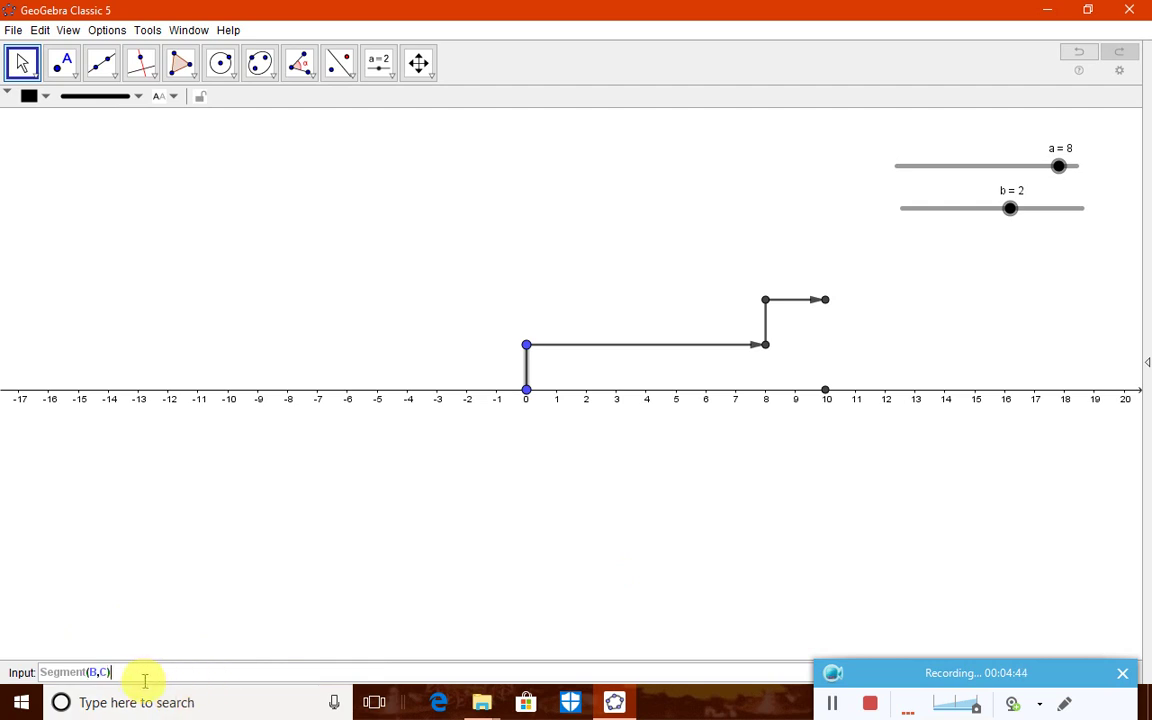
{"action": "key", "text": "Return"}
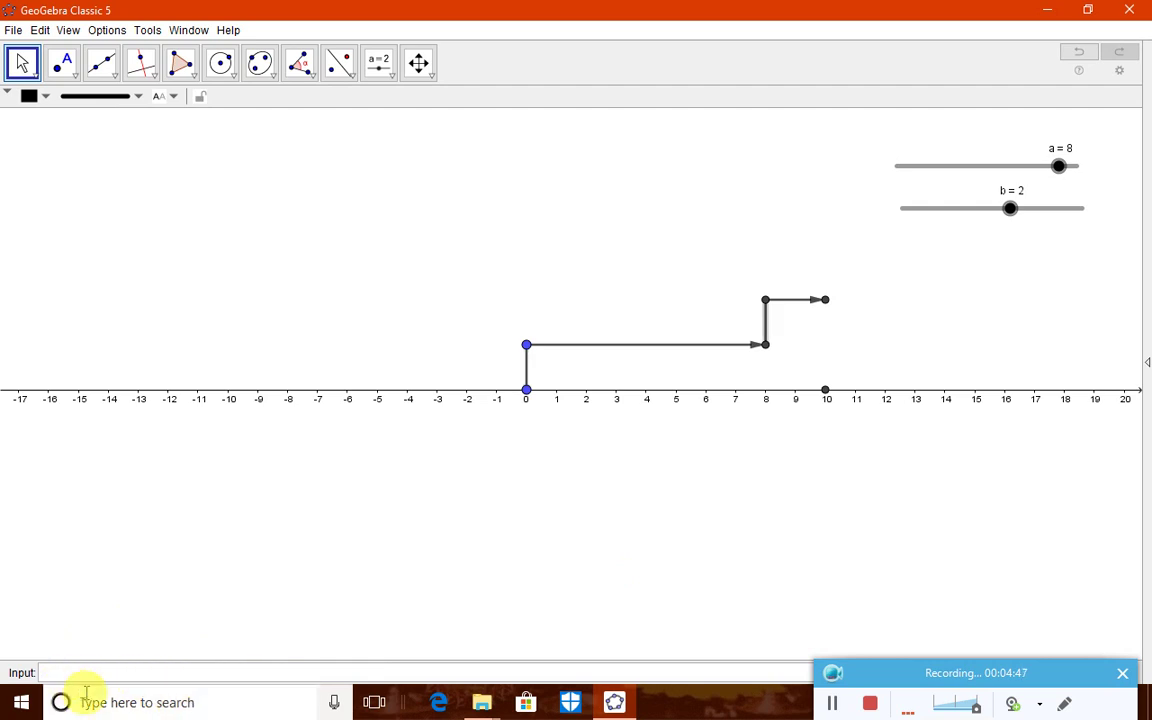
{"action": "type", "text": "Segment"}
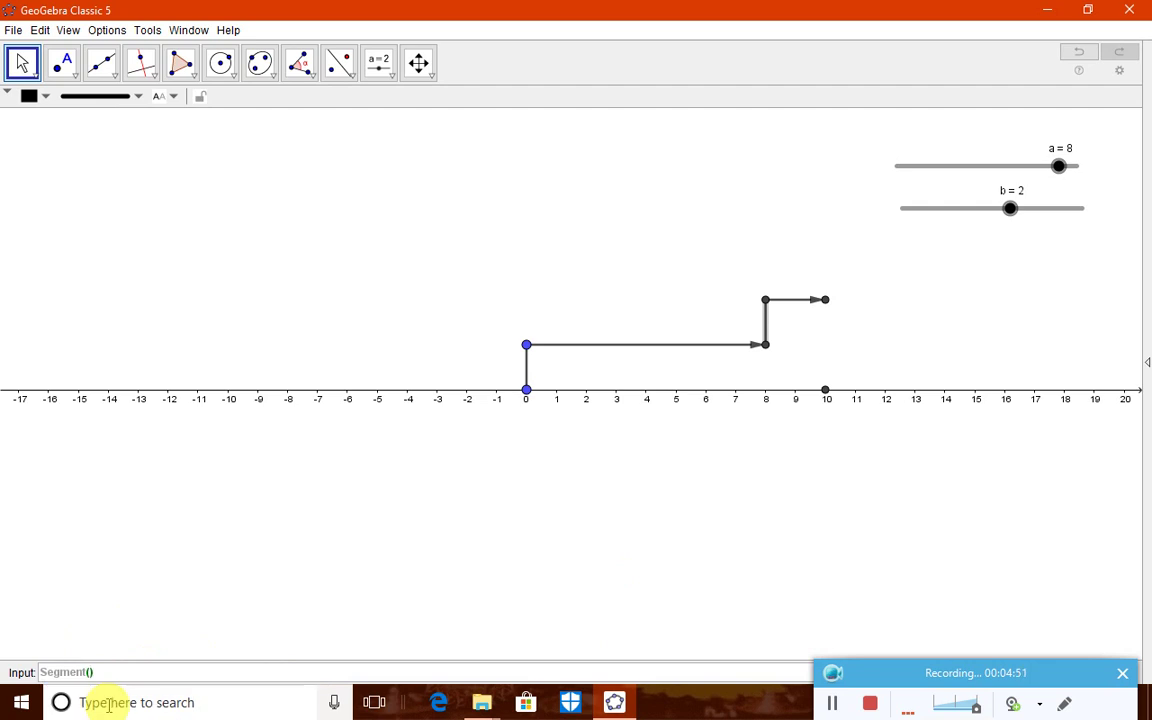
{"action": "type", "text": "(D,R"}
{"action": "key", "text": "Return"}
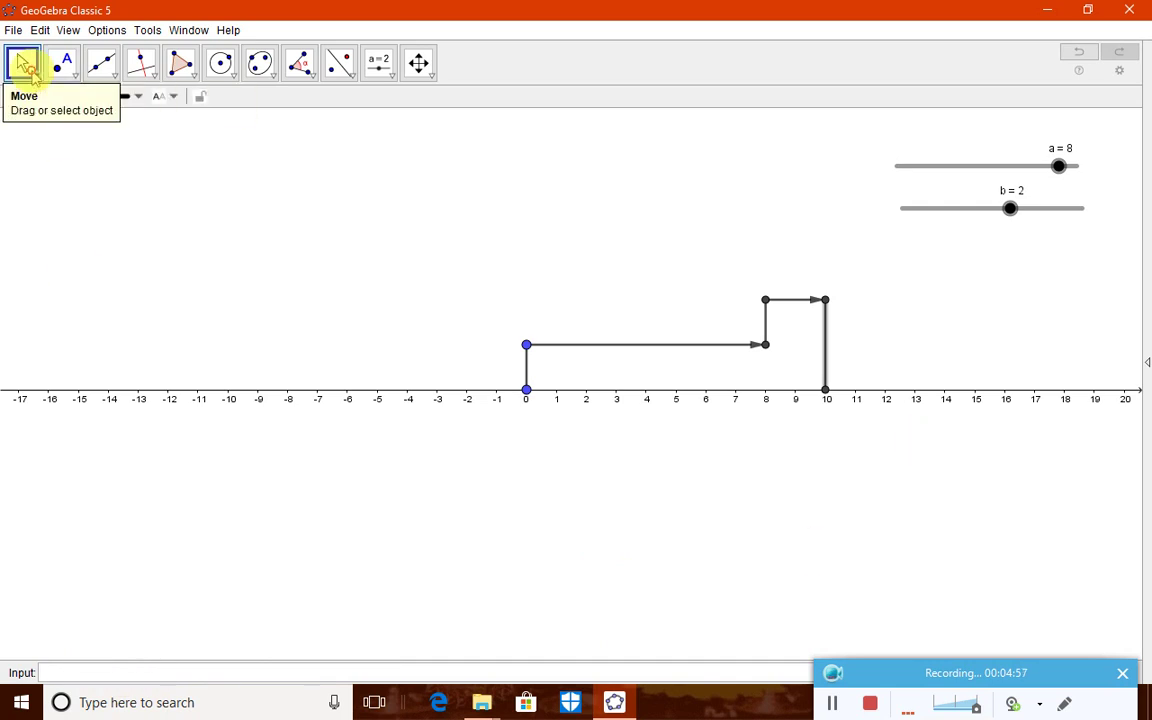
{"action": "left_click", "coordinate": [62, 63]}
{"action": "left_click", "coordinate": [22, 63]}
{"action": "left_click", "coordinate": [60, 103]}
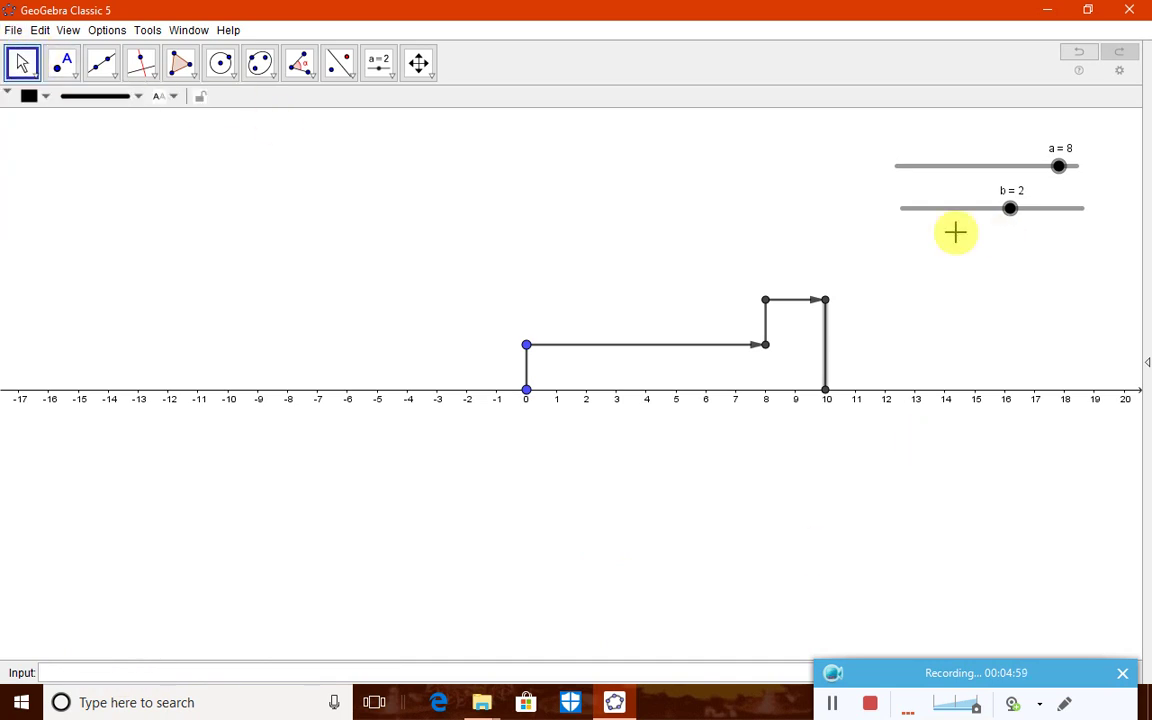
Set slider b to 5 and define r as a+b
{"action": "left_click_drag", "start_coordinate": [1010, 210], "coordinate": [1036, 235]}
{"action": "left_click", "coordinate": [182, 670]}
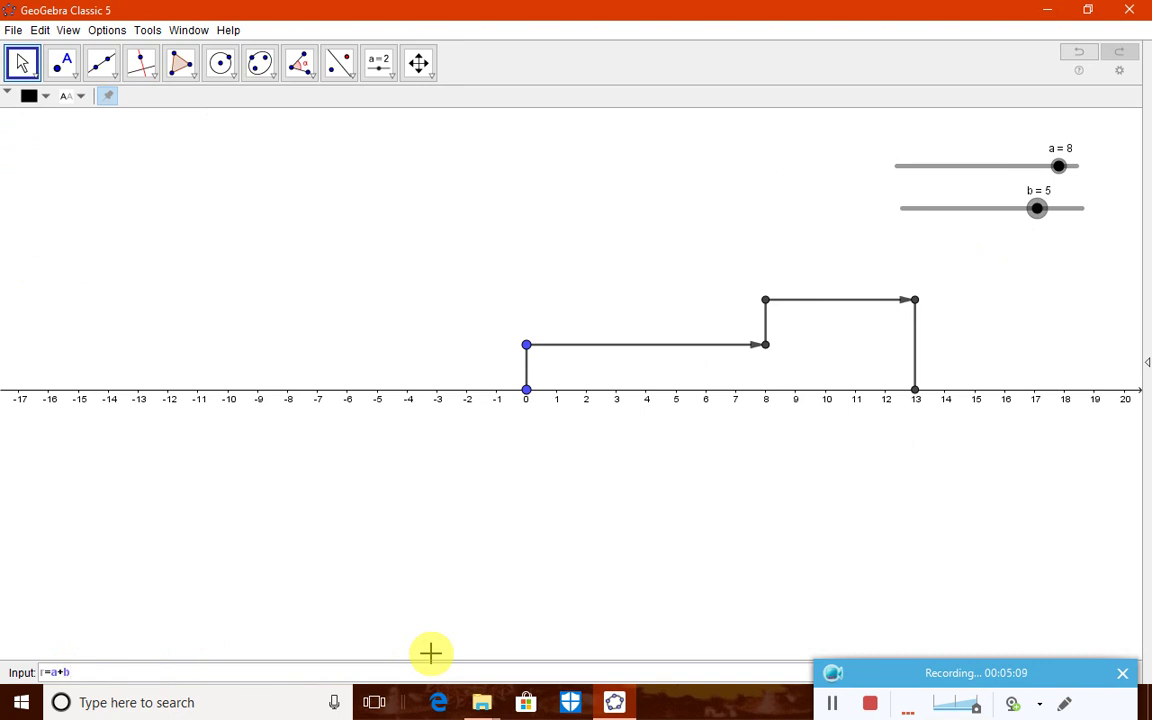
{"action": "key", "text": "Return"}
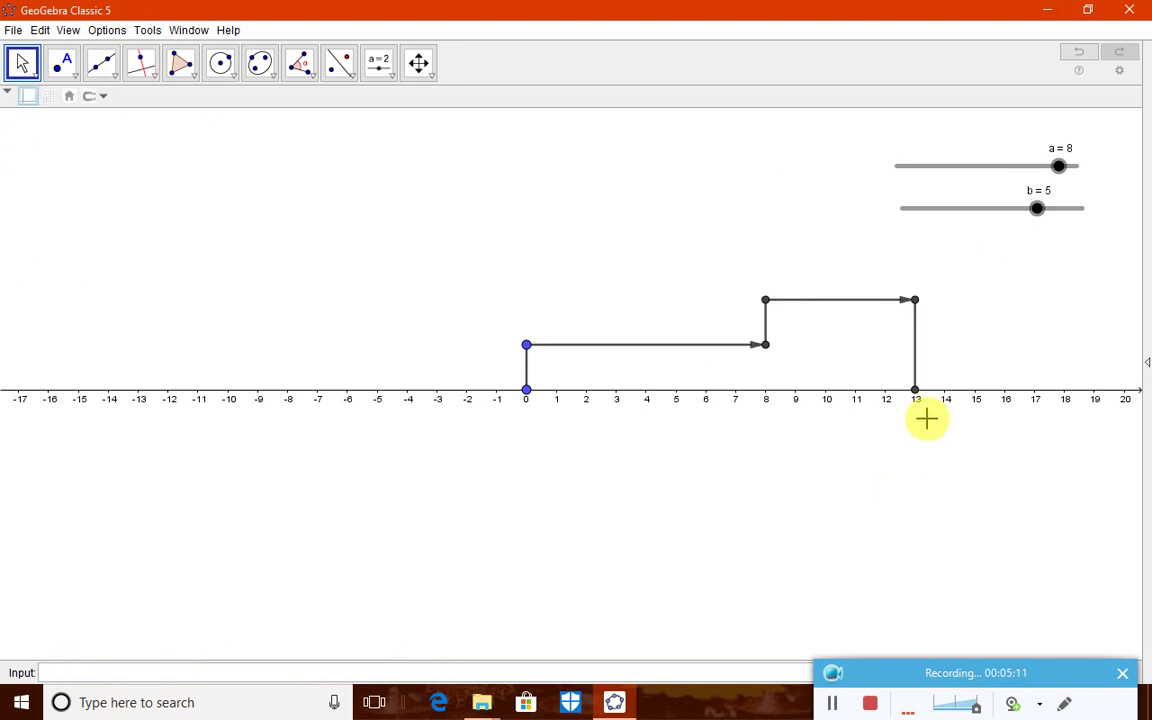
Give point R point size 9 and orange colour #FF6600
{"action": "right_click", "coordinate": [915, 391]}
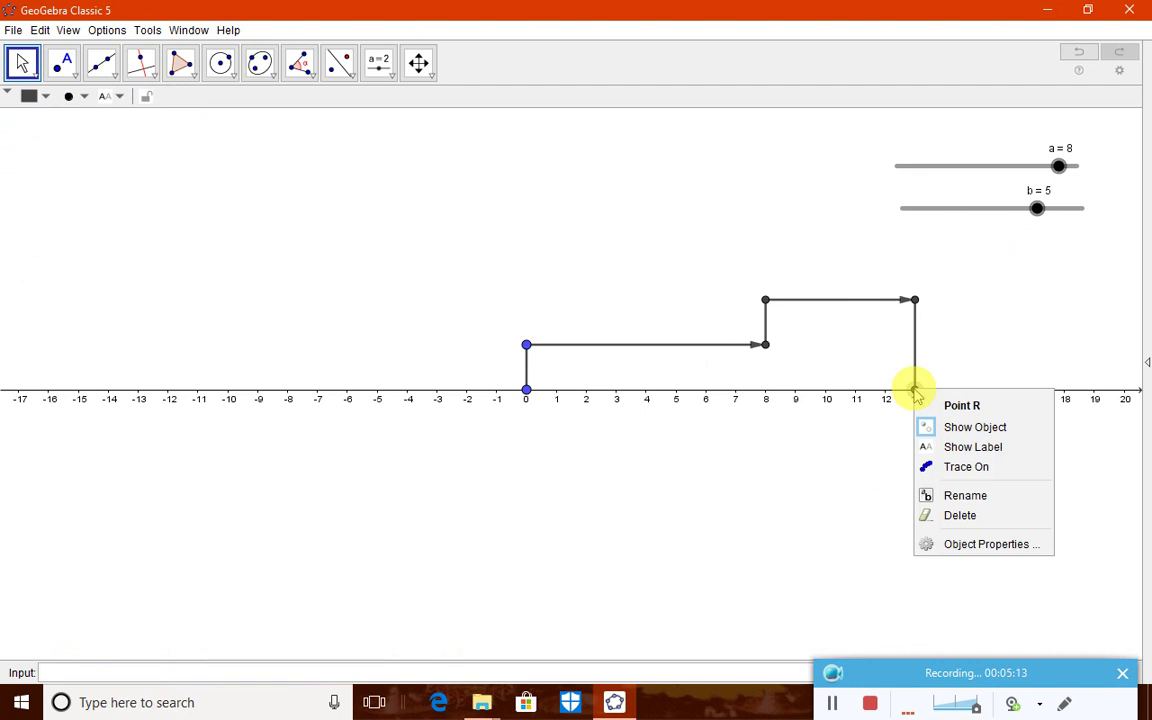
{"action": "left_click", "coordinate": [948, 553]}
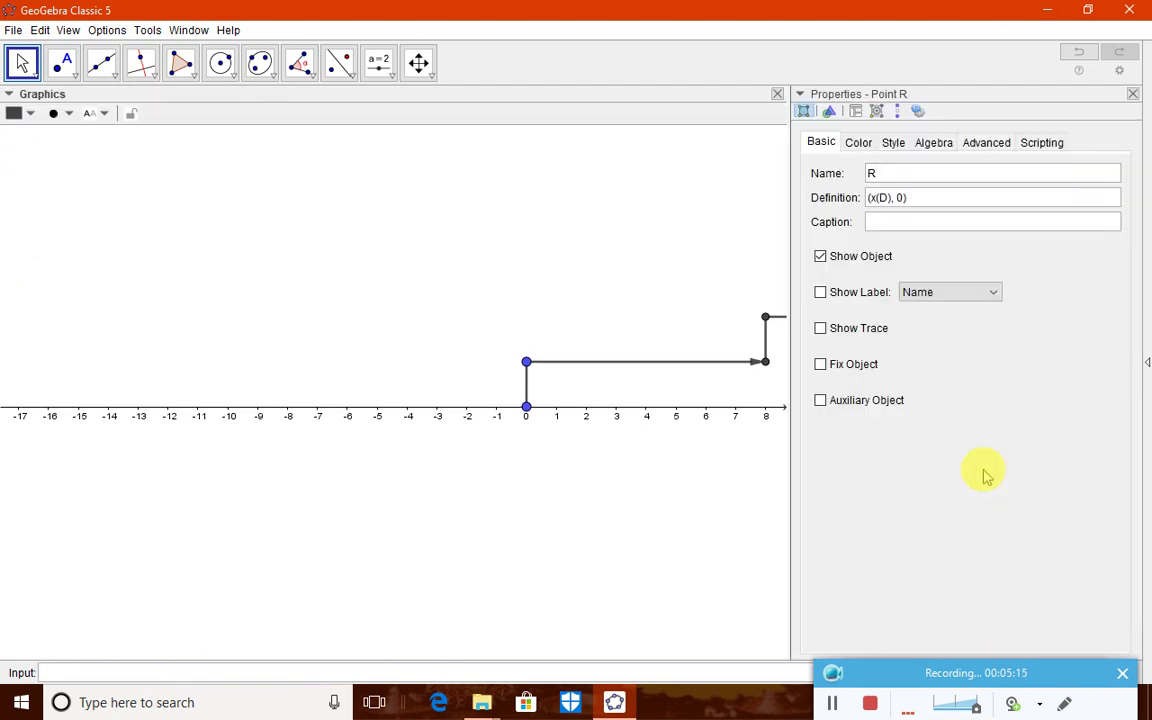
{"action": "left_click", "coordinate": [893, 143]}
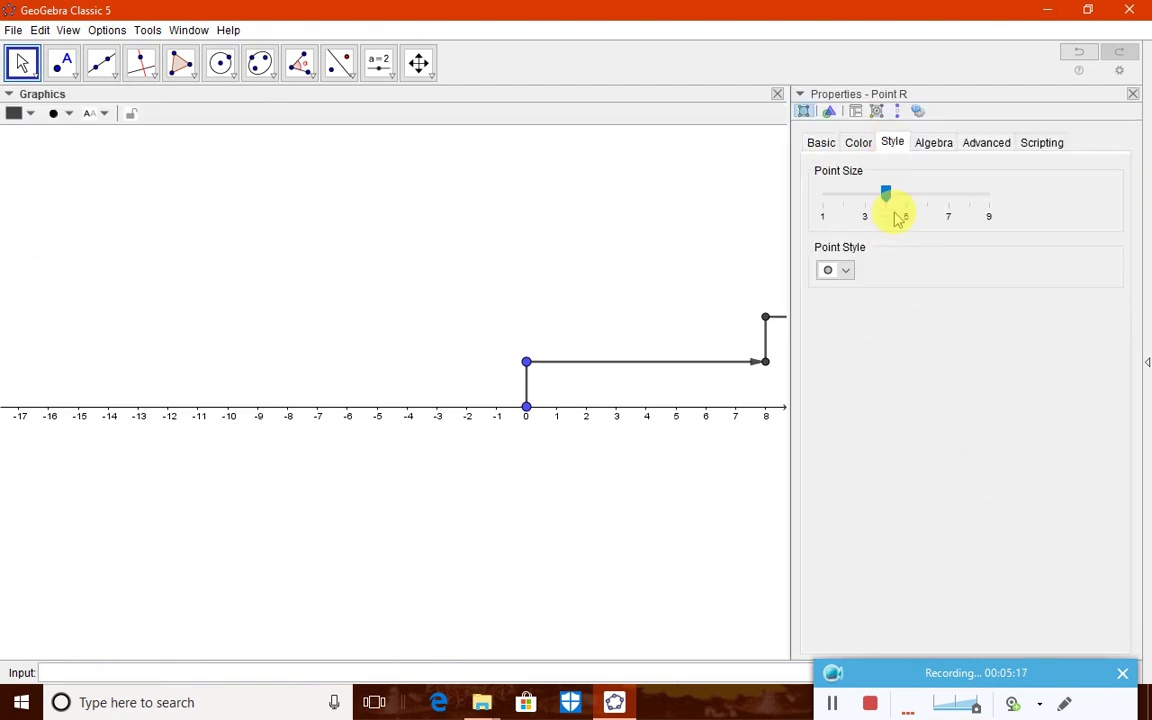
{"action": "left_click_drag", "start_coordinate": [887, 193], "coordinate": [984, 194]}
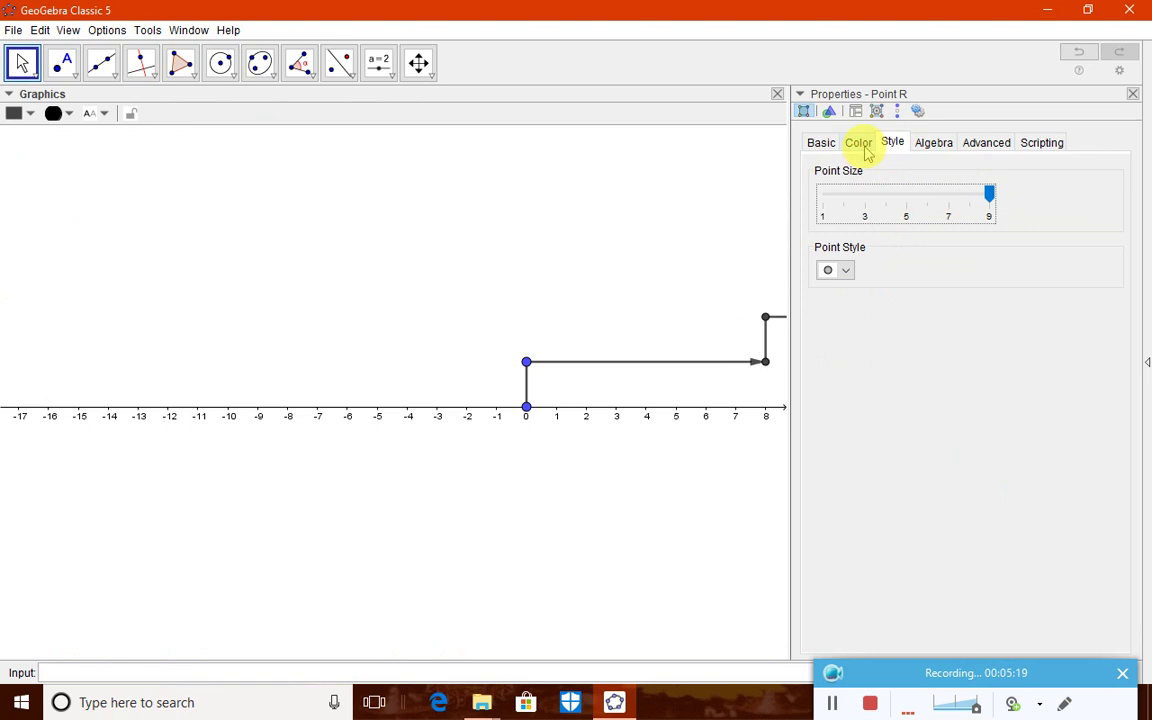
{"action": "left_click", "coordinate": [858, 143]}
{"action": "left_click", "coordinate": [930, 193]}
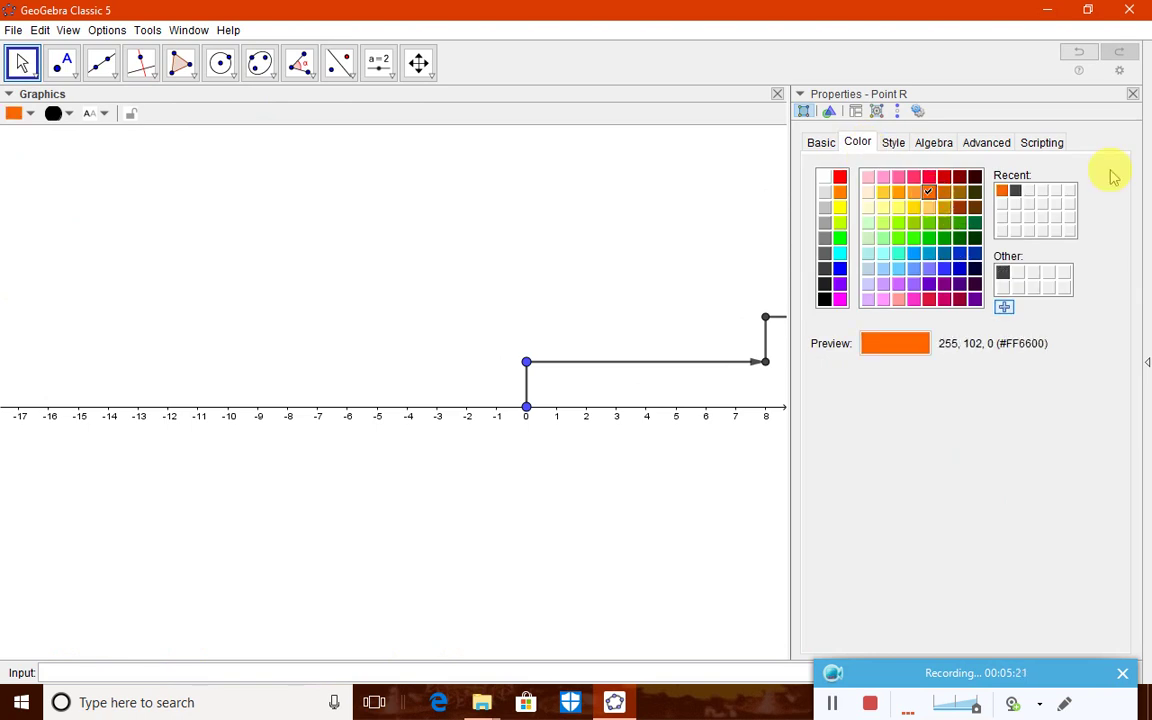
{"action": "left_click", "coordinate": [1132, 94]}
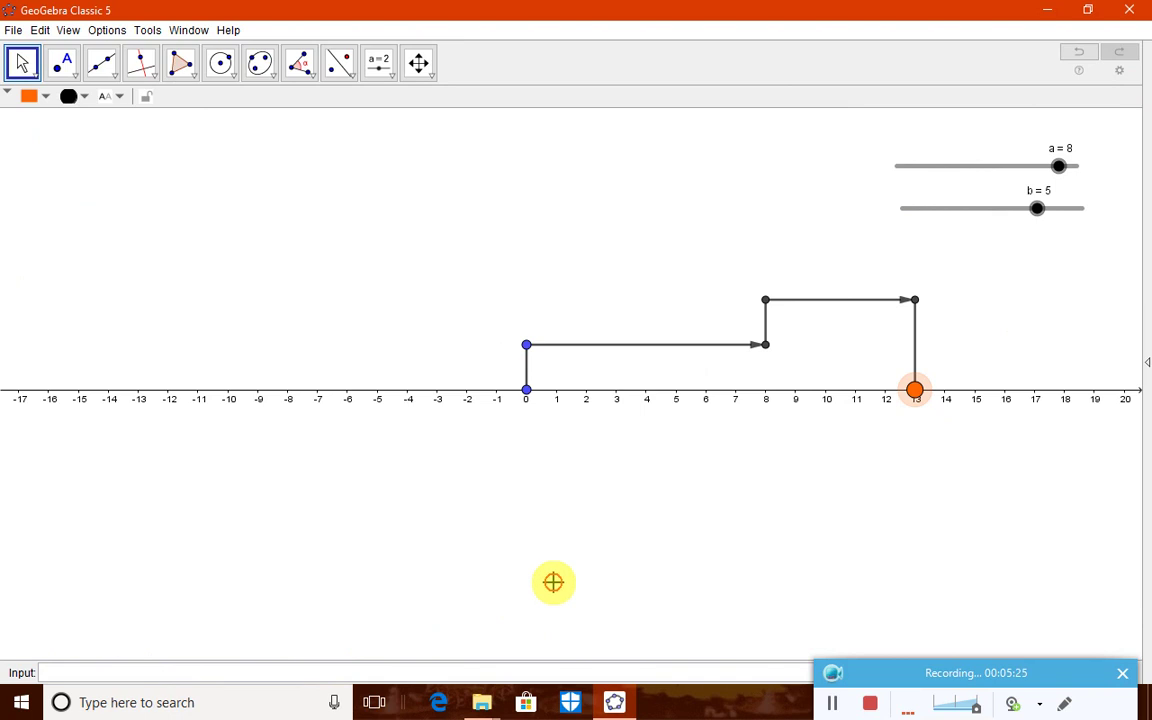
{"action": "left_click", "coordinate": [265, 139]}
{"action": "left_click", "coordinate": [390, 80]}
Start a text in the upper left and insert the live values of a and b
{"action": "left_click", "coordinate": [398, 137]}
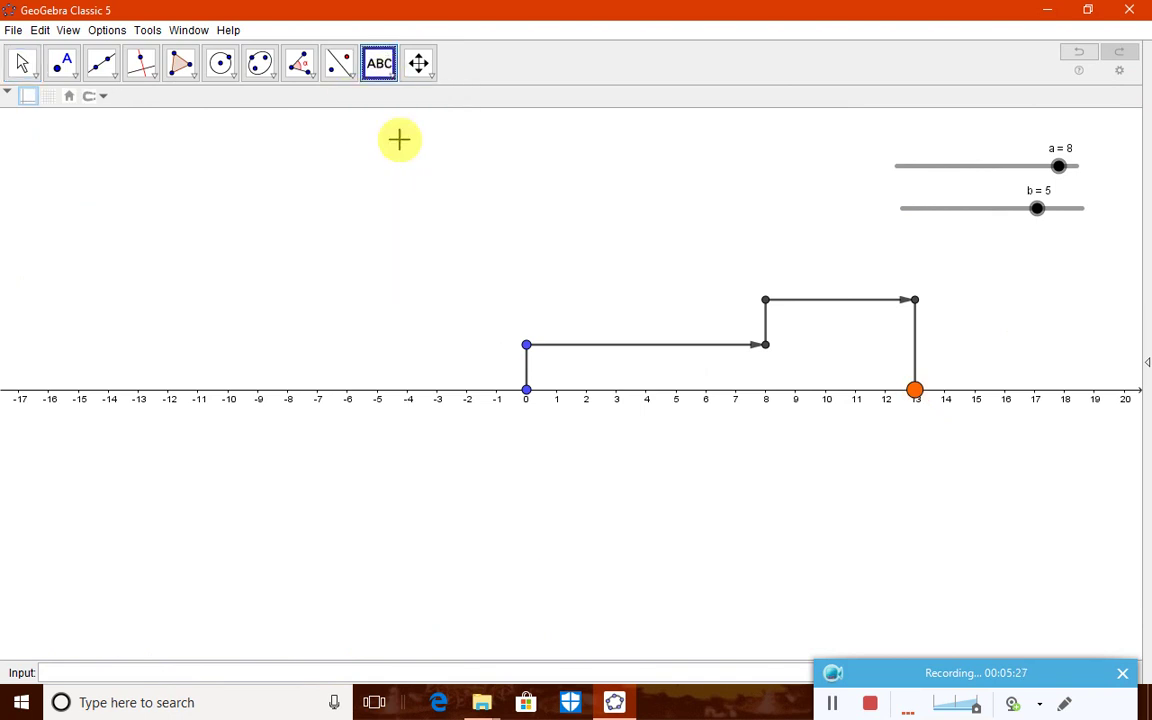
{"action": "left_click", "coordinate": [366, 231]}
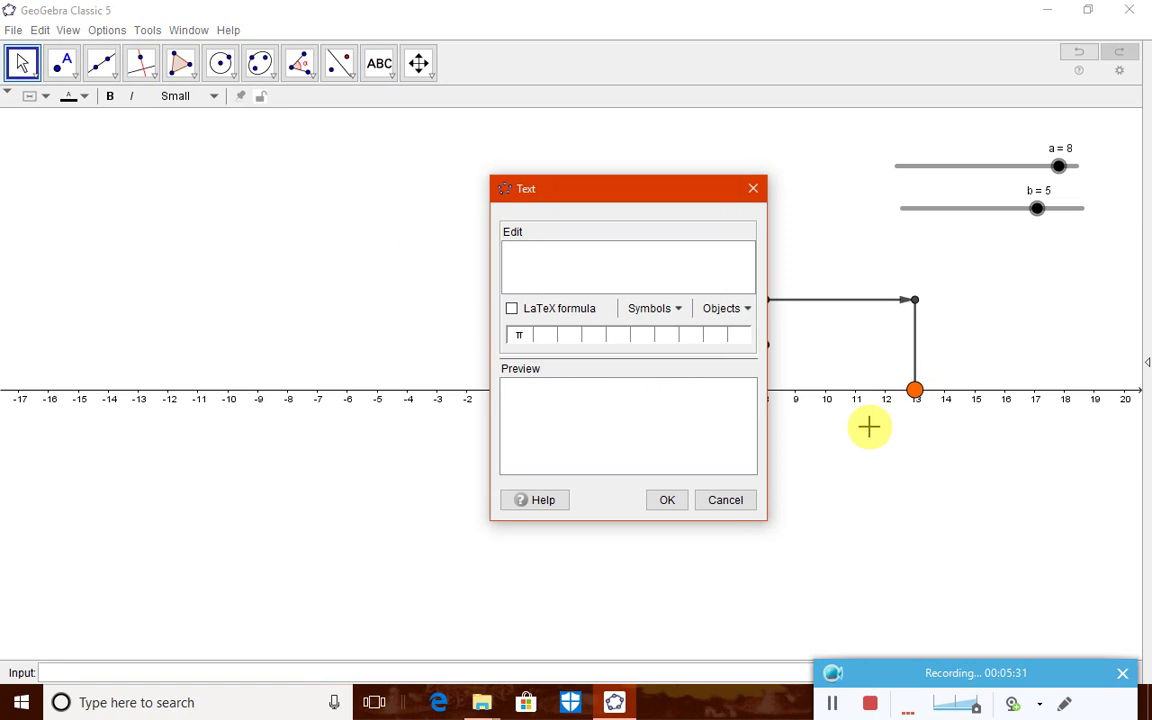
{"action": "left_click", "coordinate": [730, 308]}
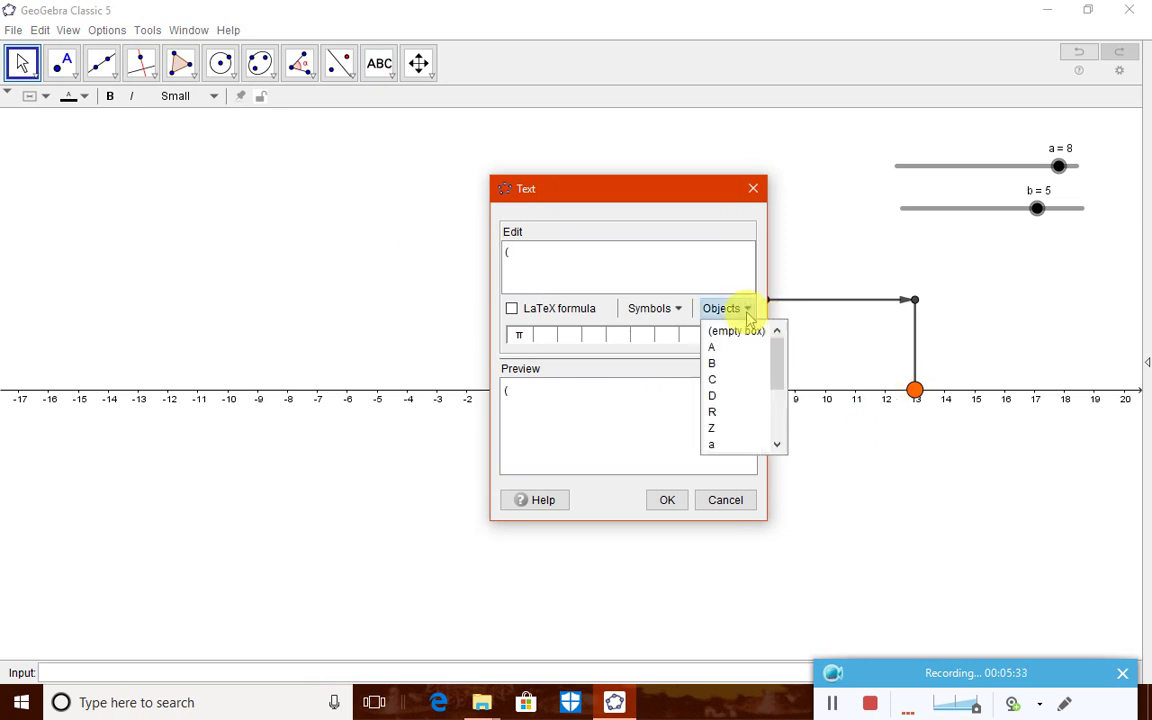
{"action": "left_click", "coordinate": [724, 445]}
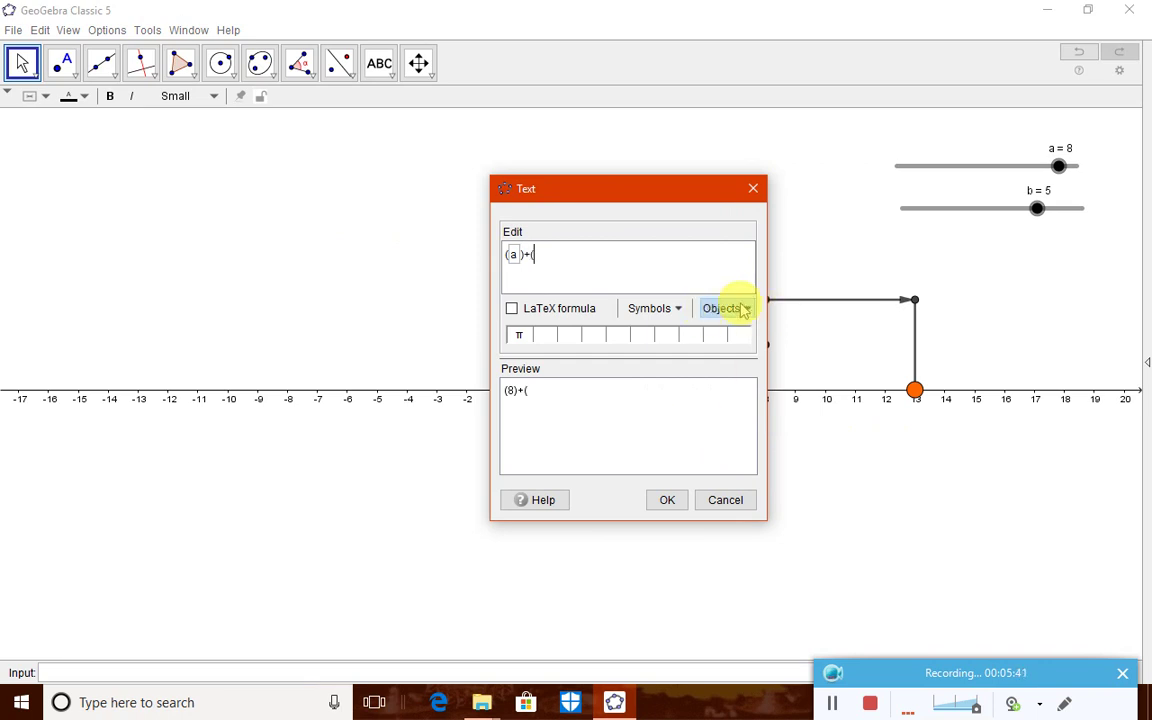
{"action": "left_click", "coordinate": [745, 310]}
{"action": "left_click_drag", "start_coordinate": [776, 380], "coordinate": [733, 419]}
{"action": "left_click", "coordinate": [725, 396]}
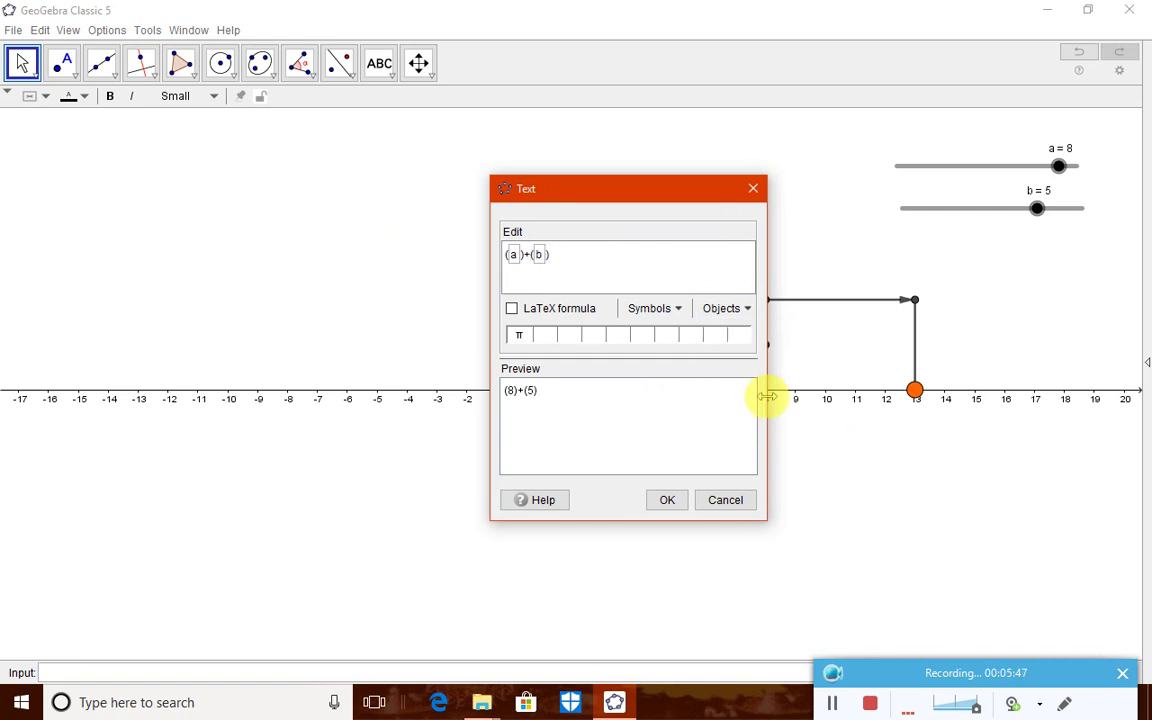
Add ' =' and the live sum r, then place the text reading (8)+(5) = 13
{"action": "left_click", "coordinate": [566, 257]}
{"action": "type", "text": ")"}
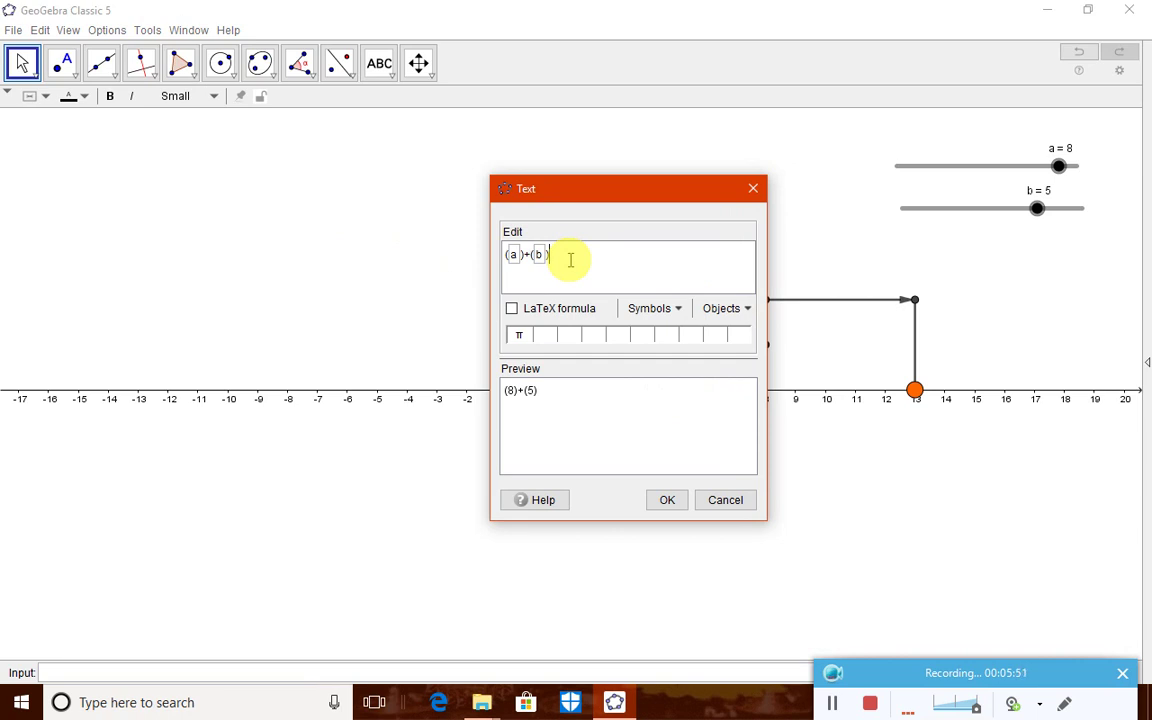
{"action": "type", "text": " ="}
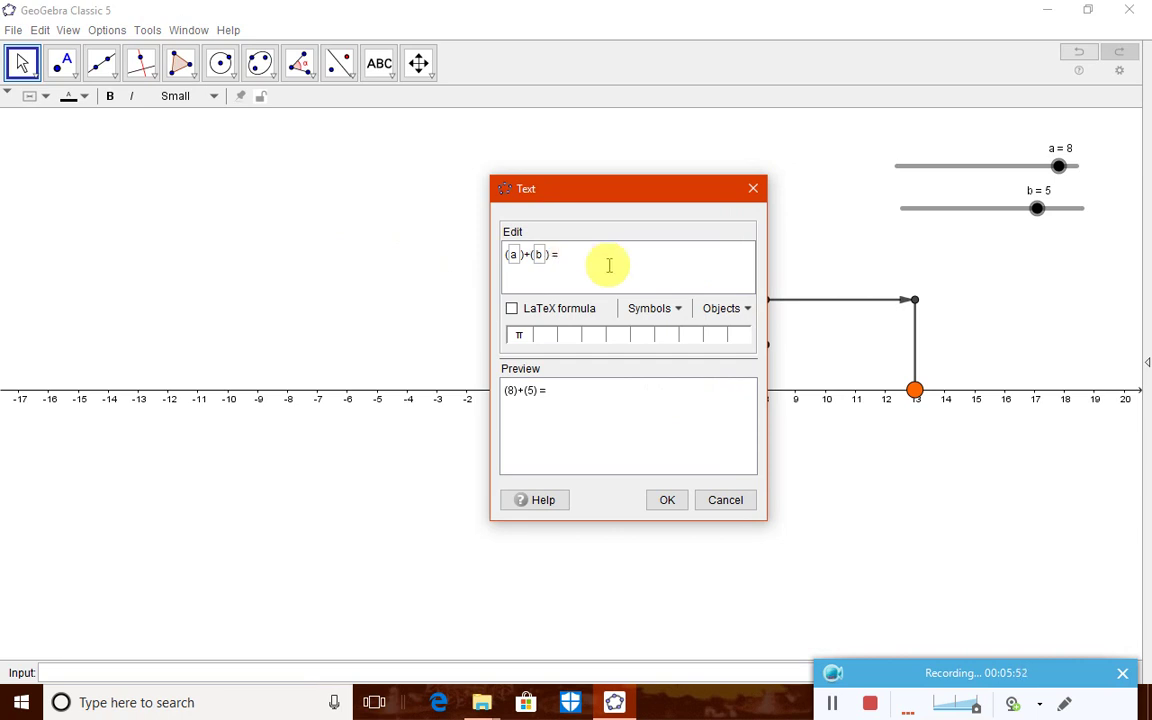
{"action": "left_click", "coordinate": [742, 308]}
{"action": "left_click_drag", "start_coordinate": [776, 391], "coordinate": [776, 419]}
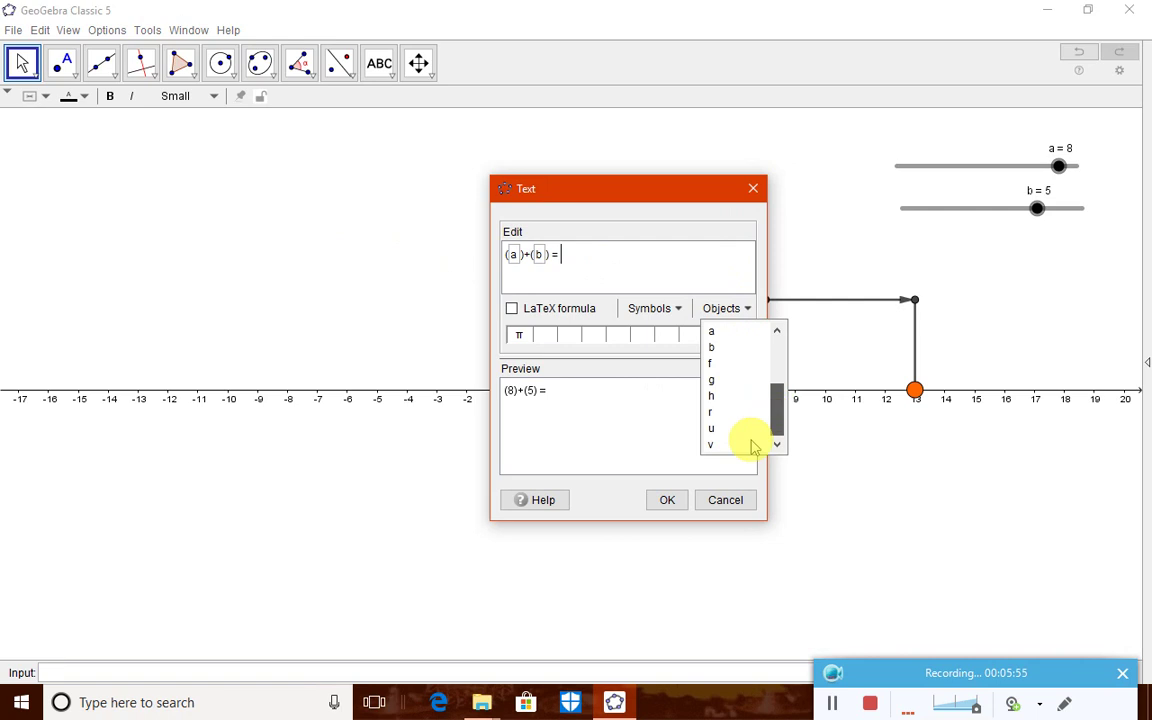
{"action": "left_click", "coordinate": [711, 411]}
{"action": "left_click", "coordinate": [664, 501]}
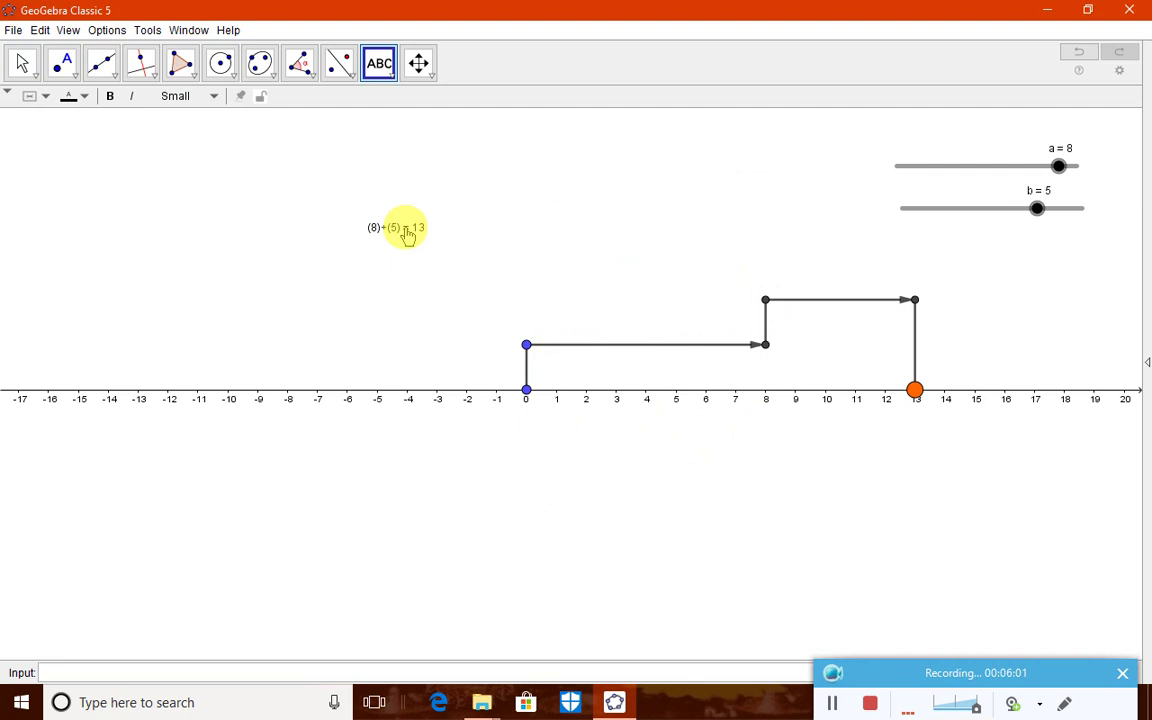
Move the equation text above the vectors and make it Very Large, bold and orange
{"action": "left_click", "coordinate": [21, 63]}
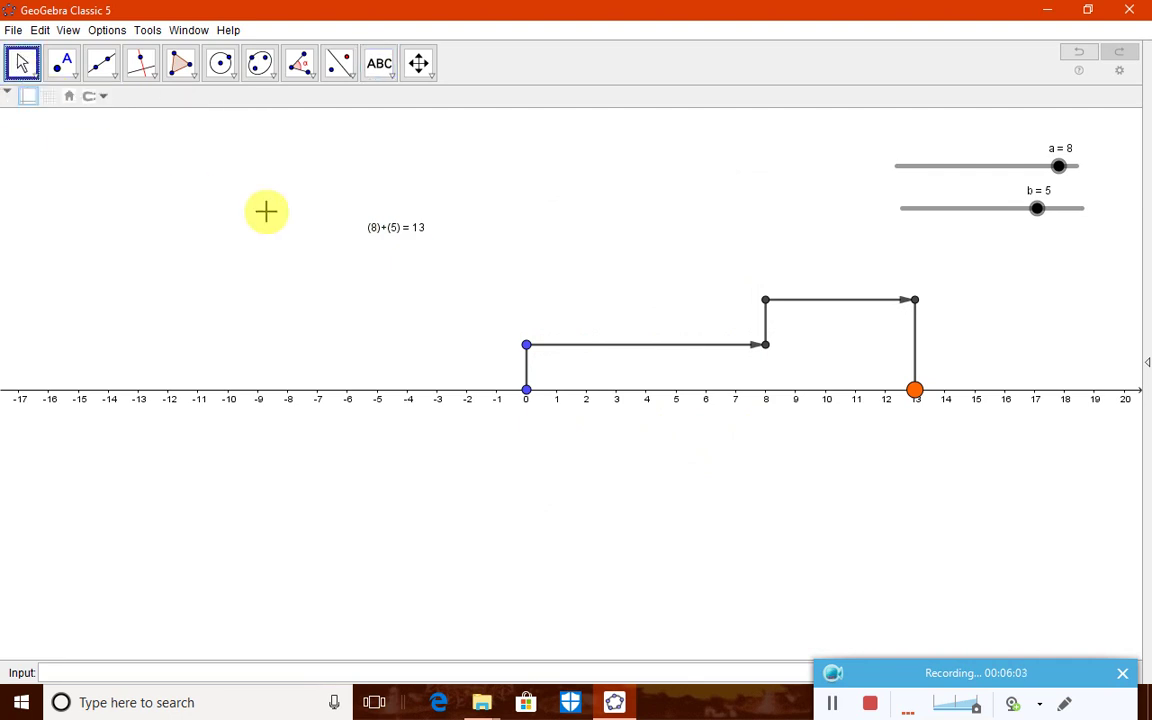
{"action": "left_click_drag", "start_coordinate": [401, 237], "coordinate": [520, 223]}
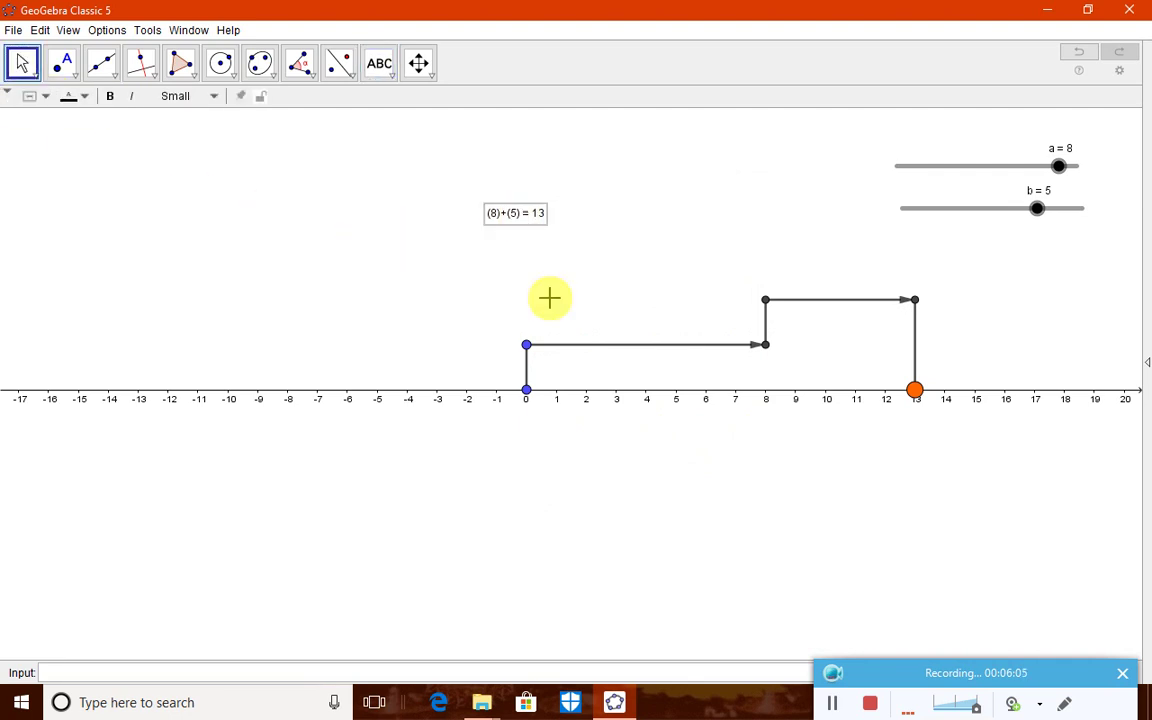
{"action": "right_click", "coordinate": [517, 224]}
{"action": "left_click", "coordinate": [578, 393]}
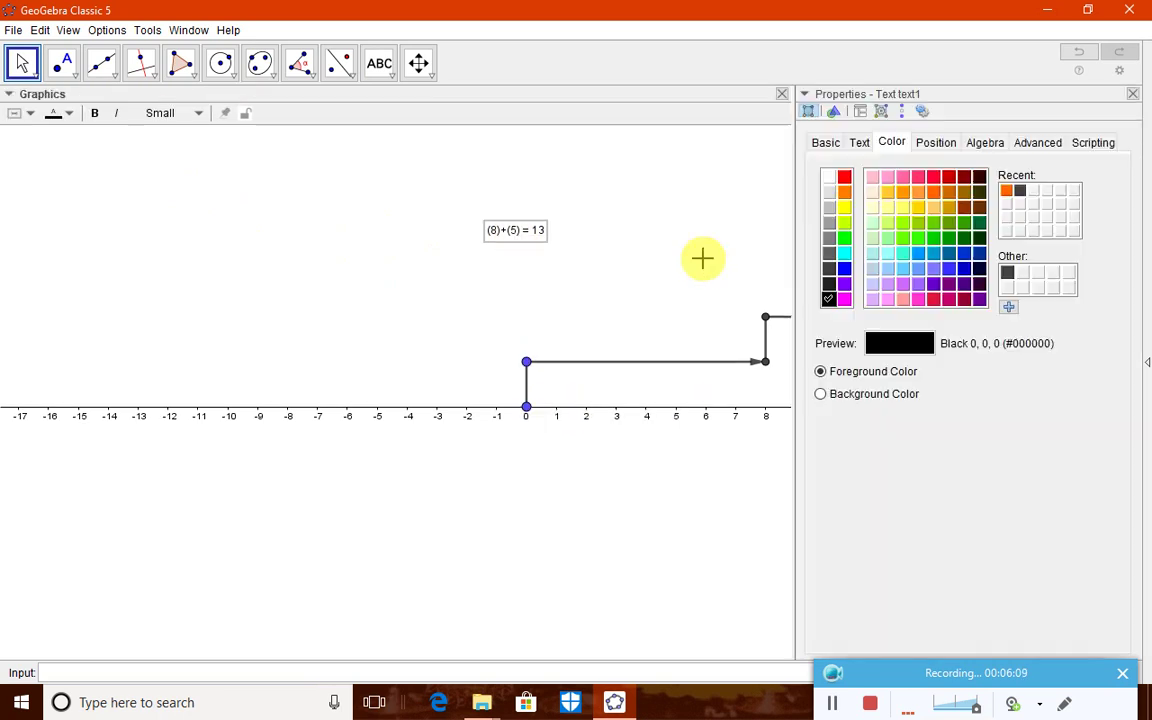
{"action": "left_click", "coordinate": [859, 142]}
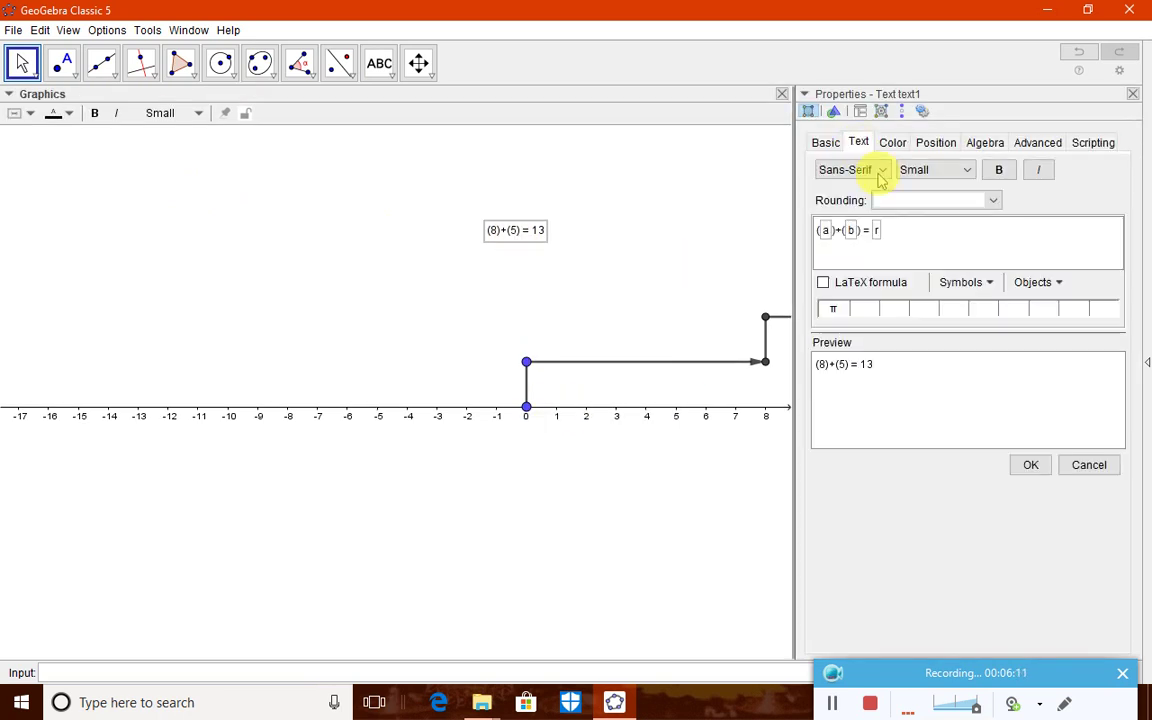
{"action": "left_click", "coordinate": [946, 170]}
{"action": "left_click", "coordinate": [933, 271]}
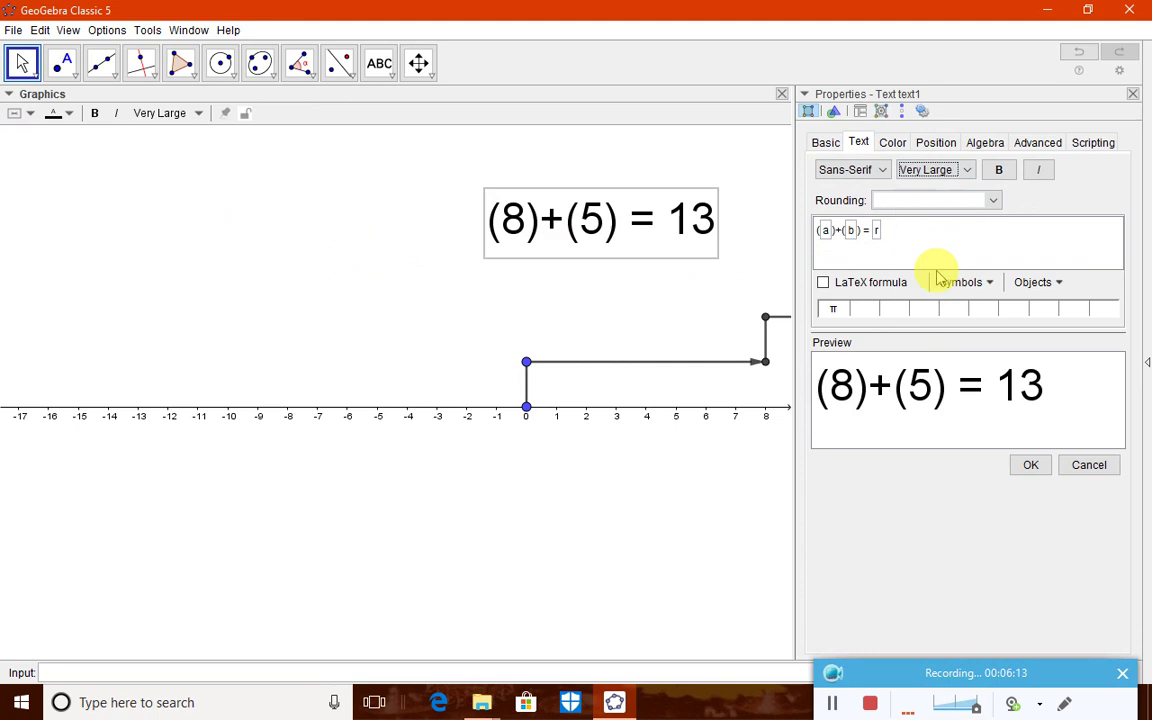
{"action": "left_click", "coordinate": [1005, 171]}
{"action": "left_click", "coordinate": [892, 142]}
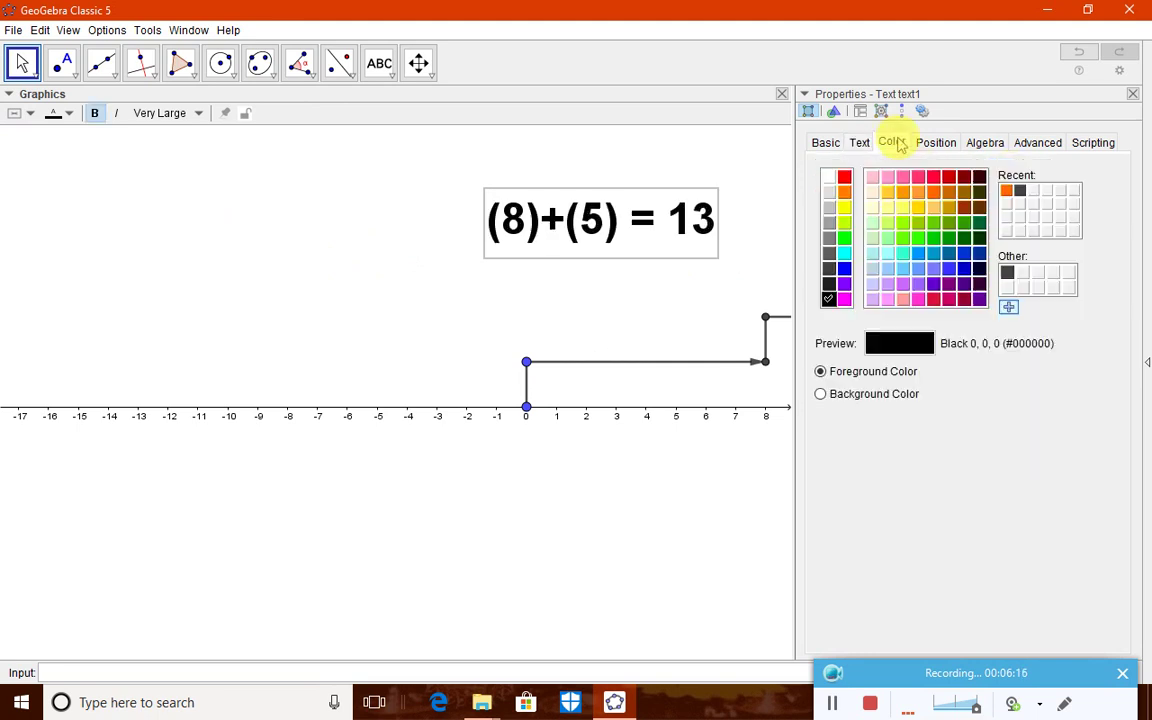
{"action": "left_click", "coordinate": [935, 200]}
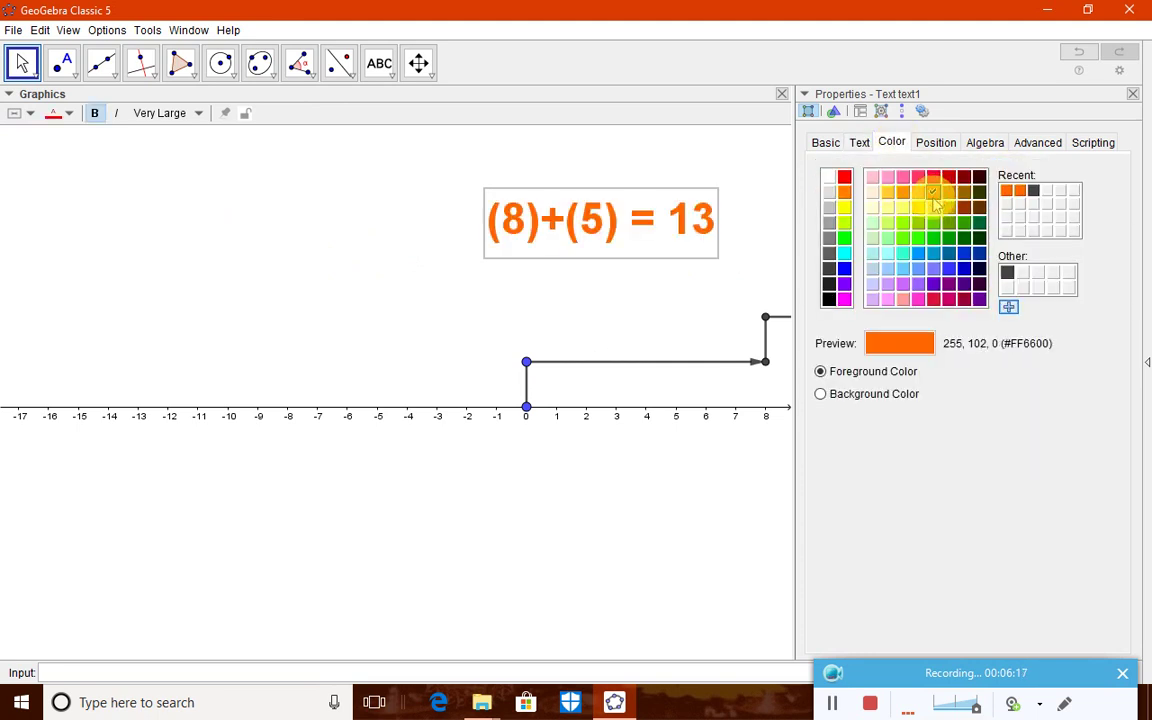
{"action": "left_click", "coordinate": [1133, 94]}
{"action": "left_click_drag", "start_coordinate": [666, 216], "coordinate": [641, 210]}
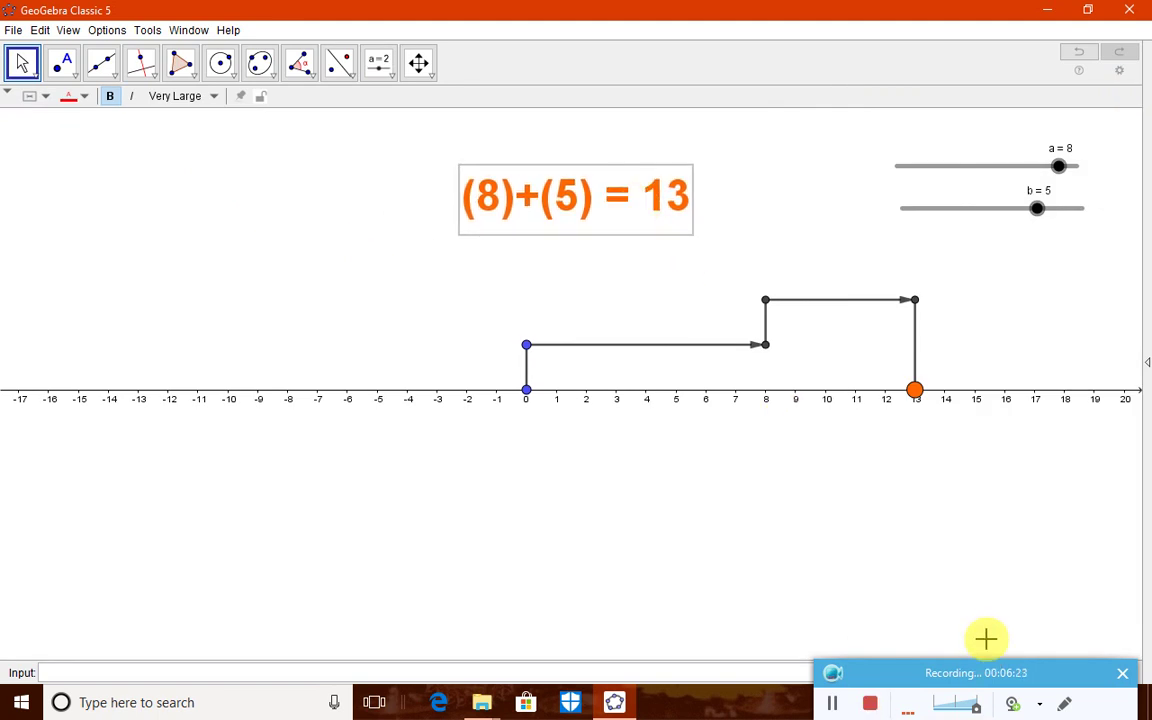
Vary sliders a and b, ending at a = 2 and b = -10 so R sits at -8
{"action": "left_click_drag", "start_coordinate": [1061, 165], "coordinate": [901, 185]}
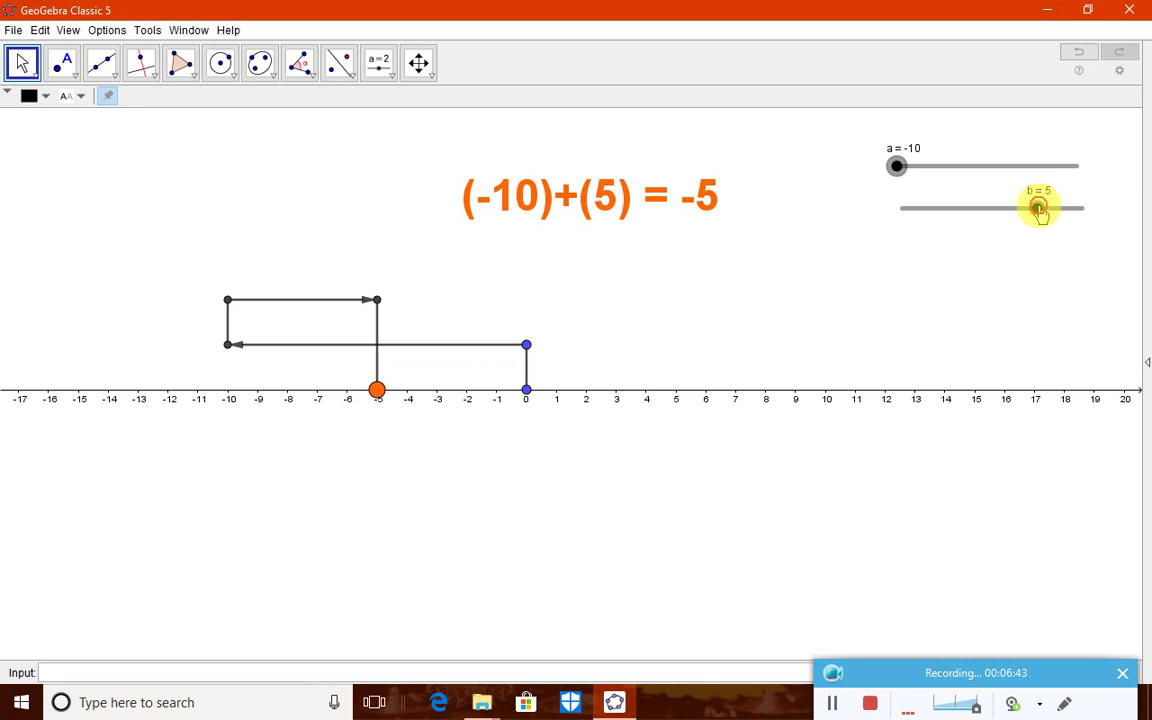
{"action": "left_click_drag", "start_coordinate": [1010, 218], "coordinate": [941, 224]}
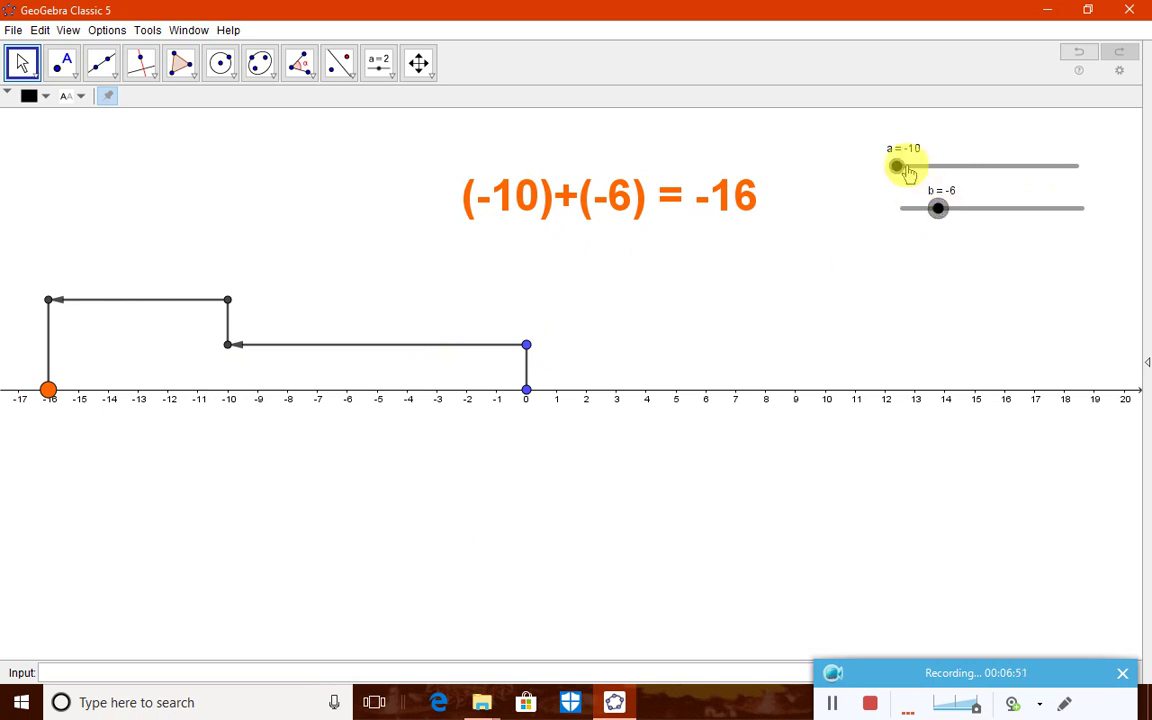
{"action": "left_click_drag", "start_coordinate": [900, 163], "coordinate": [1088, 183]}
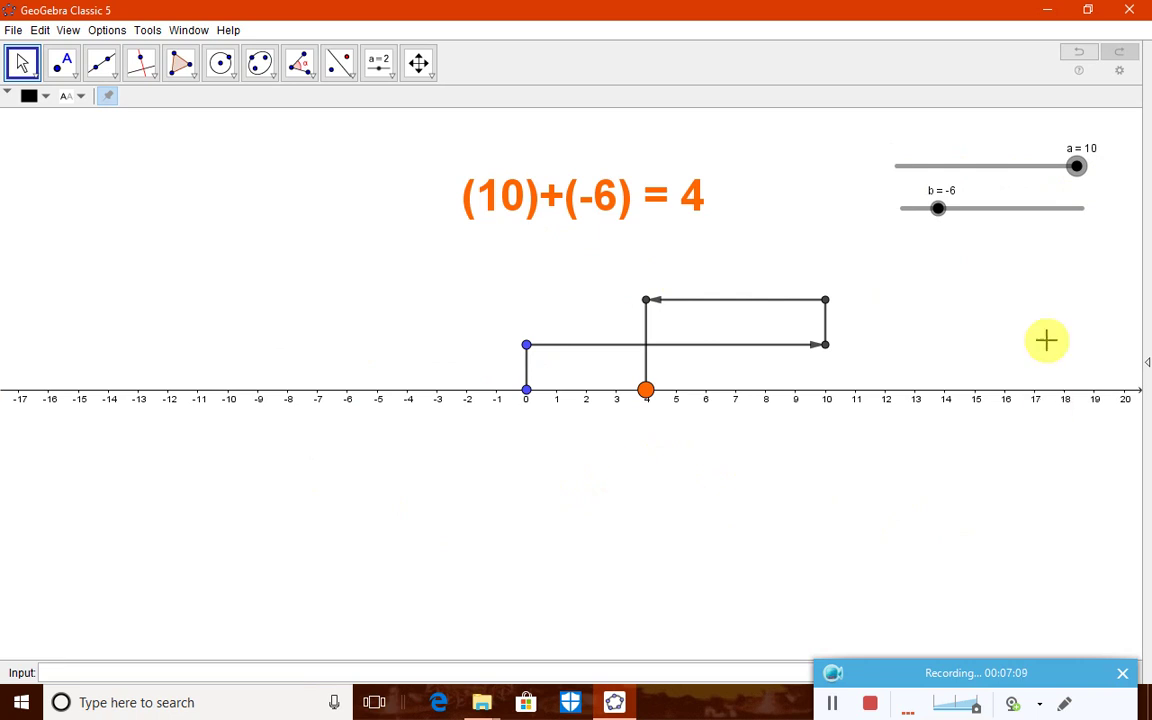
{"action": "left_click", "coordinate": [1016, 210]}
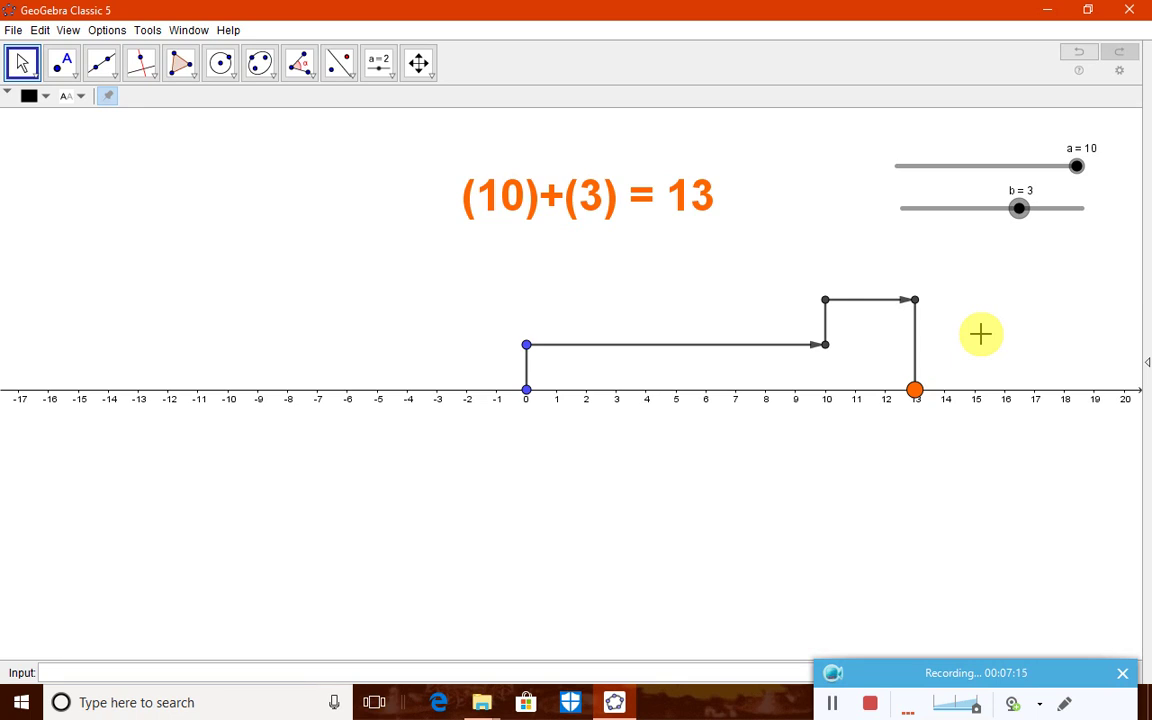
{"action": "left_click_drag", "start_coordinate": [1075, 165], "coordinate": [1005, 167]}
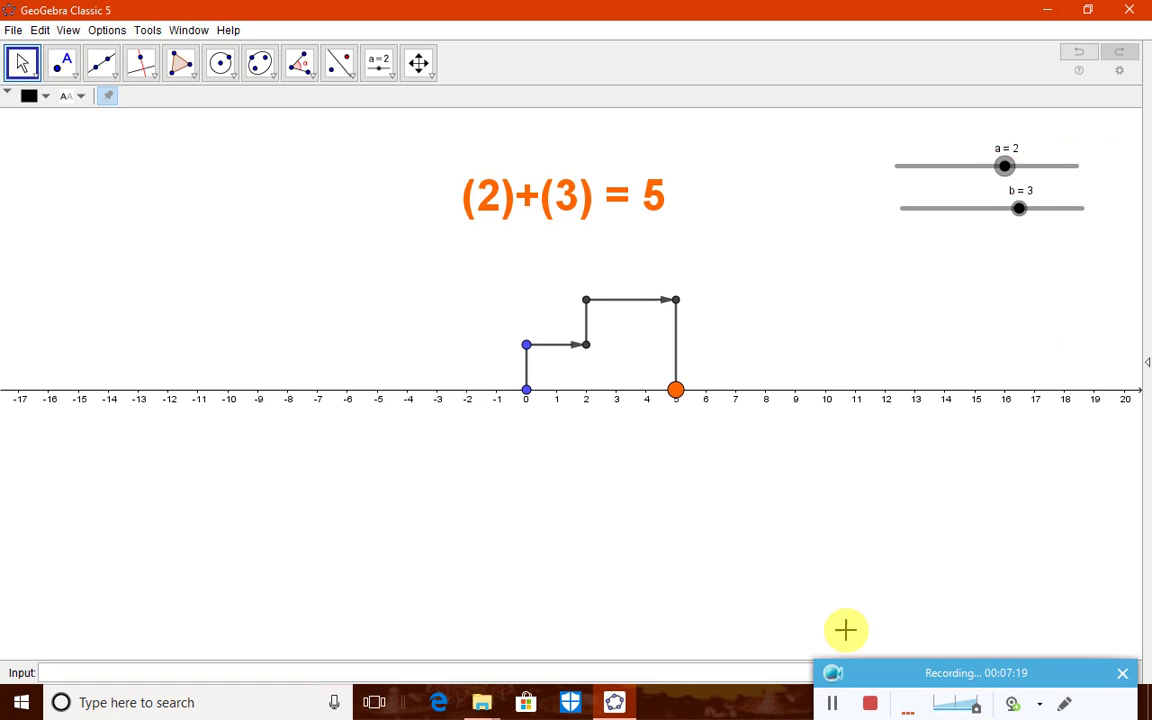
{"action": "left_click_drag", "start_coordinate": [1018, 214], "coordinate": [892, 239]}
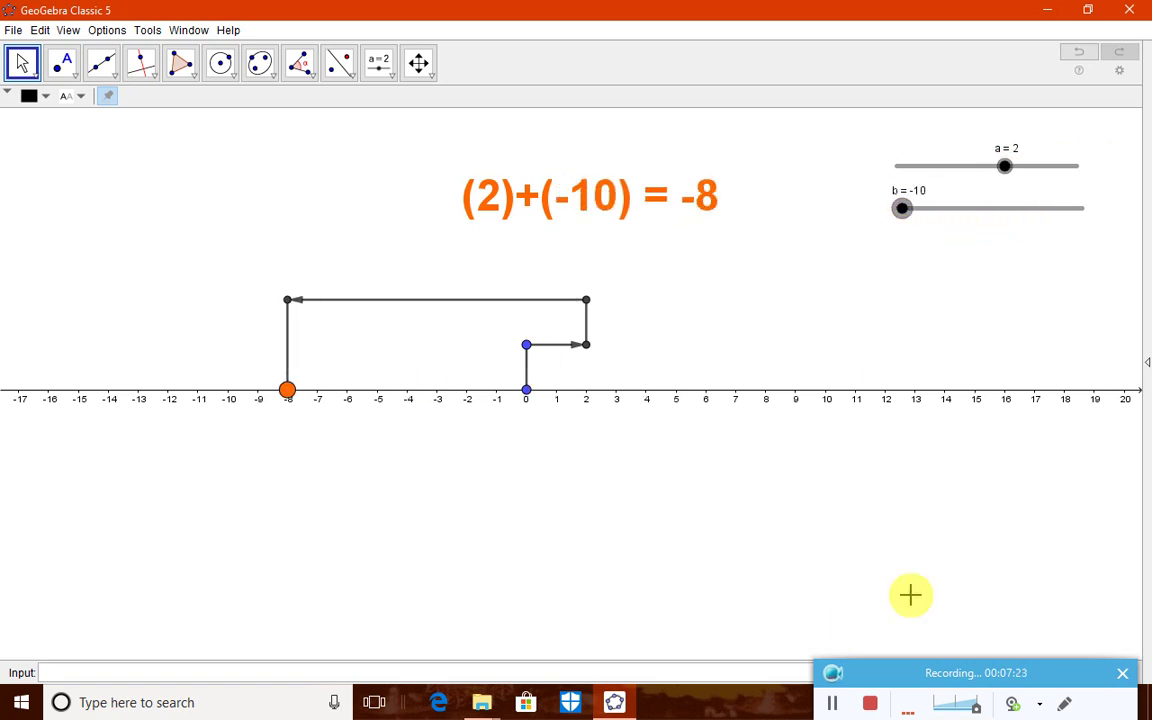
{"action": "left_click_drag", "start_coordinate": [905, 670], "coordinate": [864, 530]}
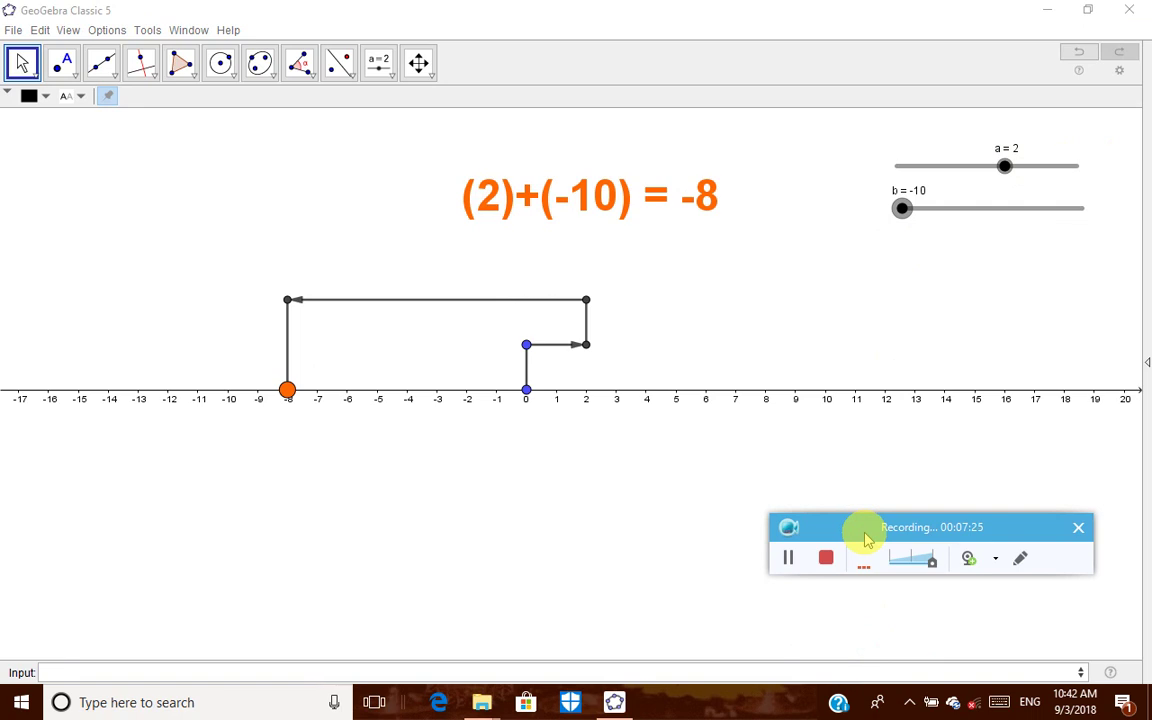